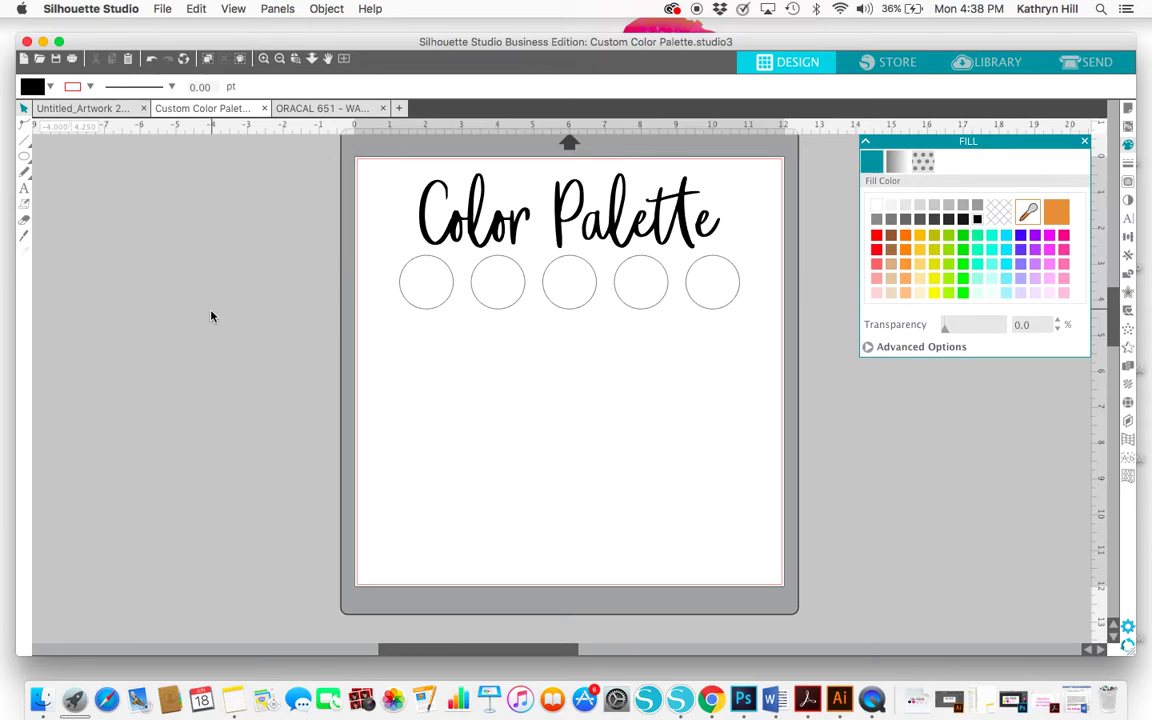
Switch to the ORACAL 651 - WATERMARKED document showing the Permanent Vinyl Colors chart
{"action": "left_click", "coordinate": [299, 109]}
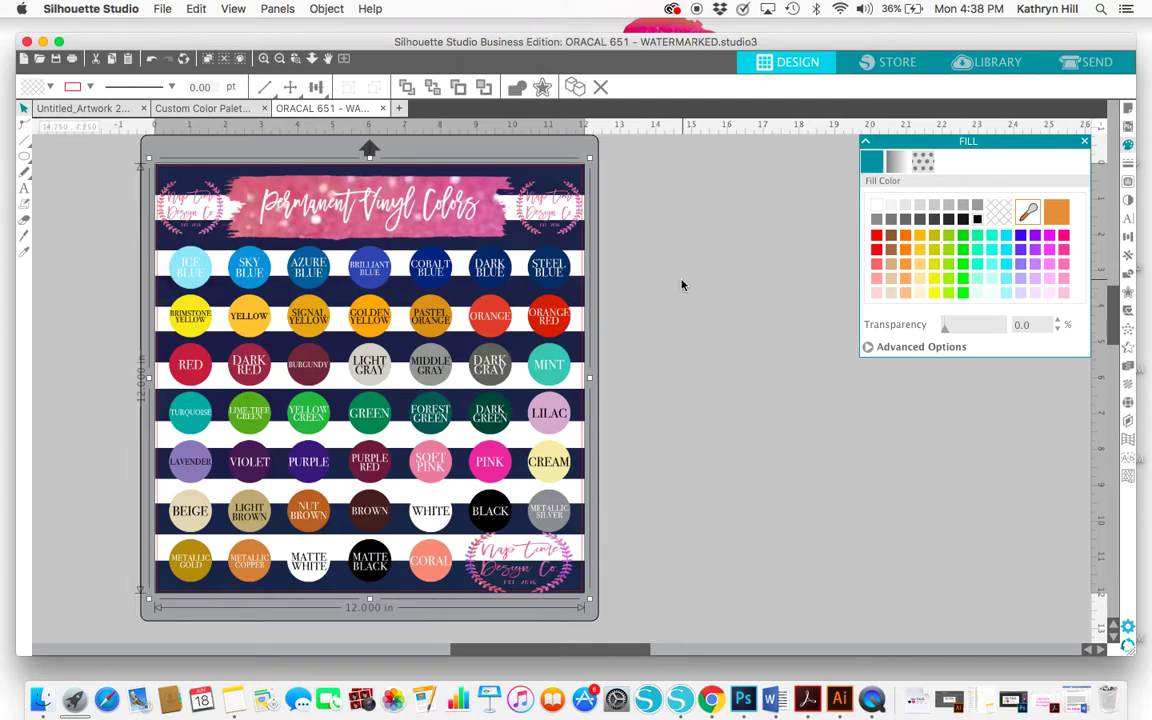
Paste the vinyl colour chart into the Custom Color Palette design, left of the page
{"action": "left_click", "coordinate": [230, 108]}
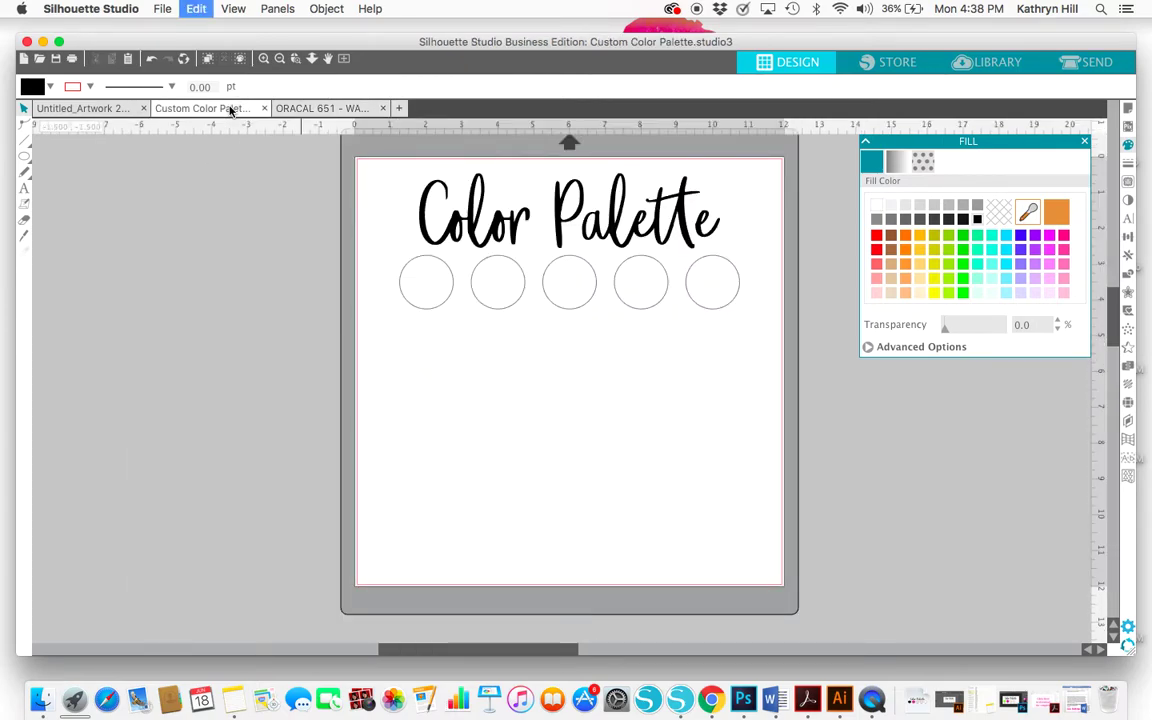
{"action": "key", "text": "super+v"}
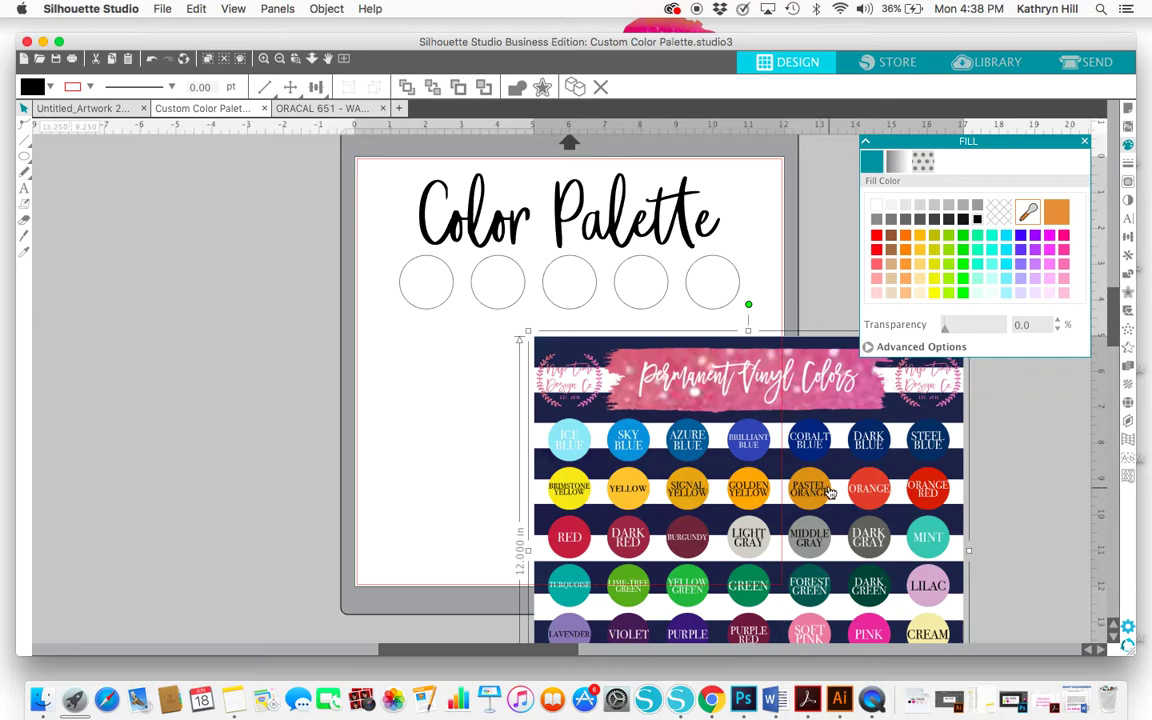
{"action": "left_click_drag", "start_coordinate": [829, 493], "coordinate": [197, 316]}
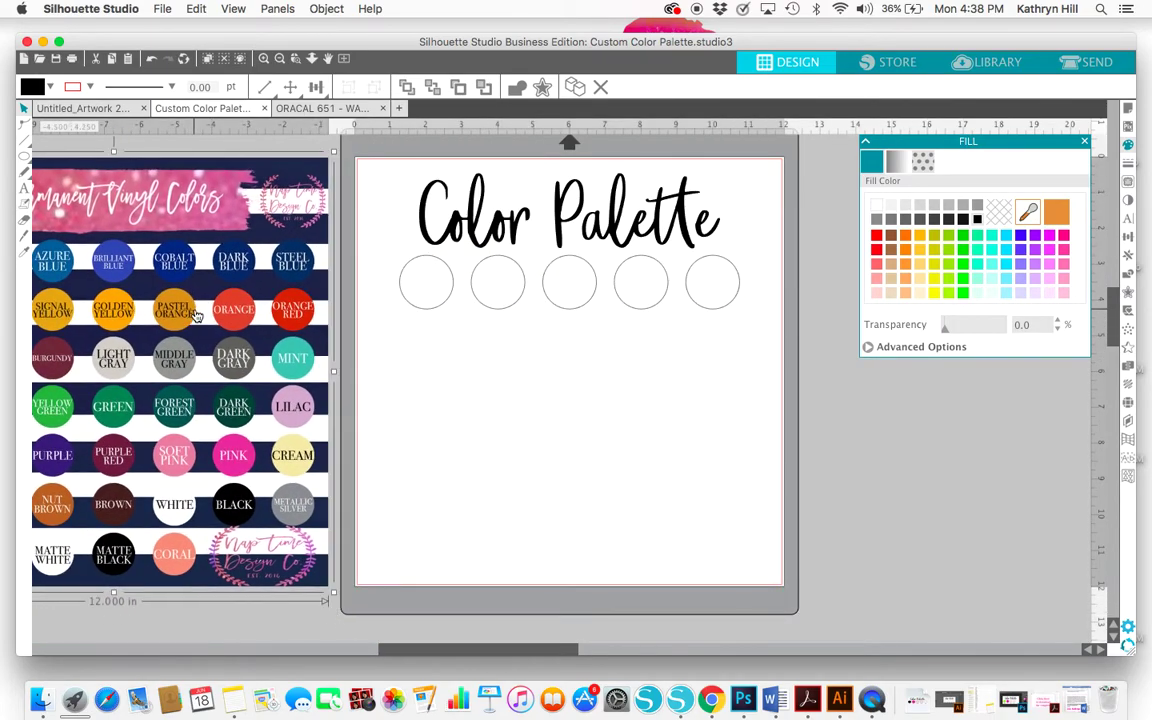
{"action": "scroll", "coordinate": [406, 412], "scroll_direction": "left", "scroll_amount": 3}
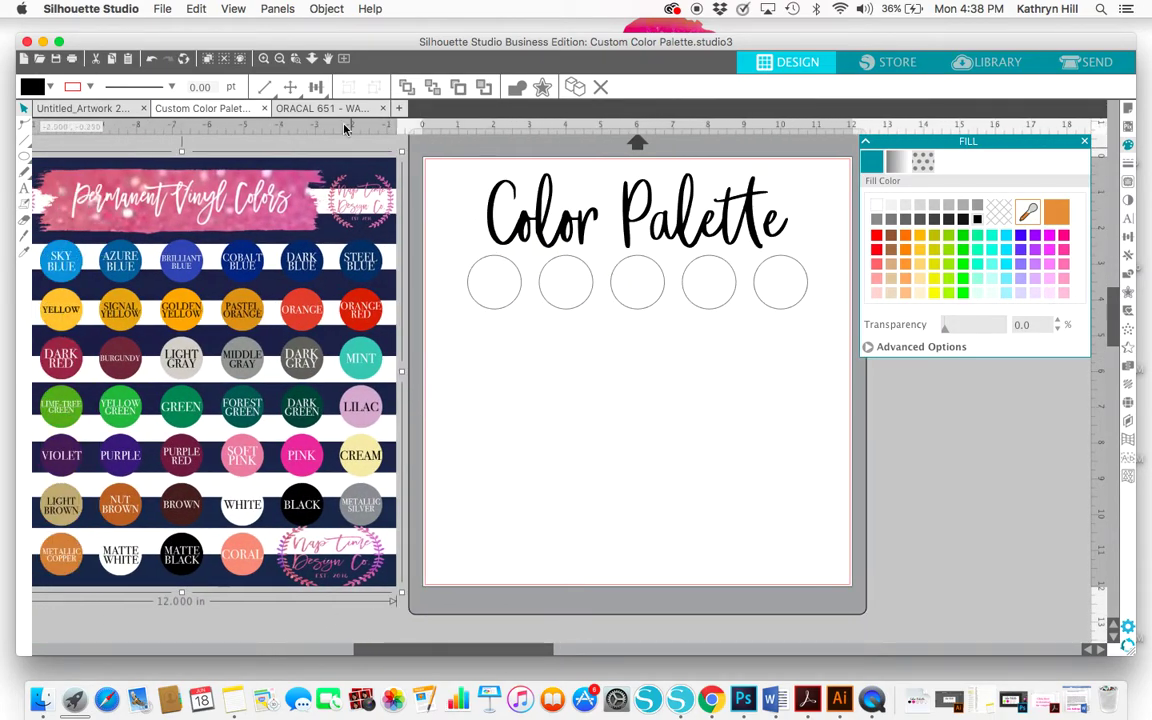
Switch between the ORACAL 651 and Custom Color Palette documents, opening and dismissing the Edit menu
{"action": "left_click", "coordinate": [300, 108]}
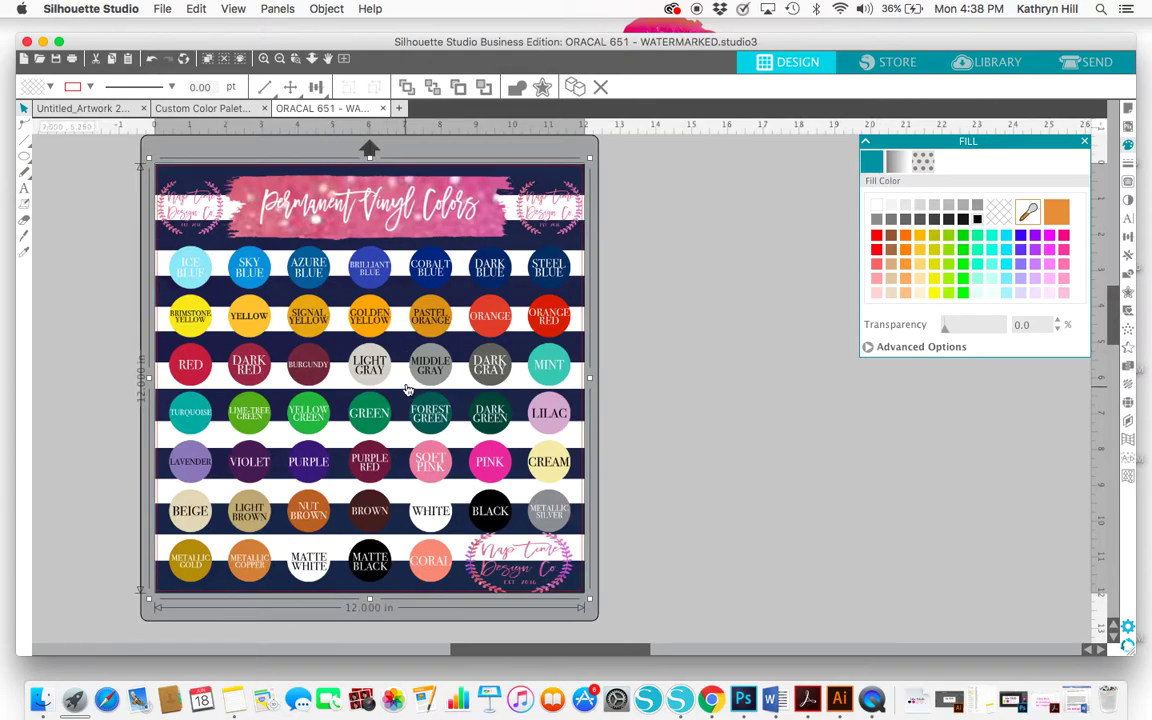
{"action": "left_click", "coordinate": [193, 9]}
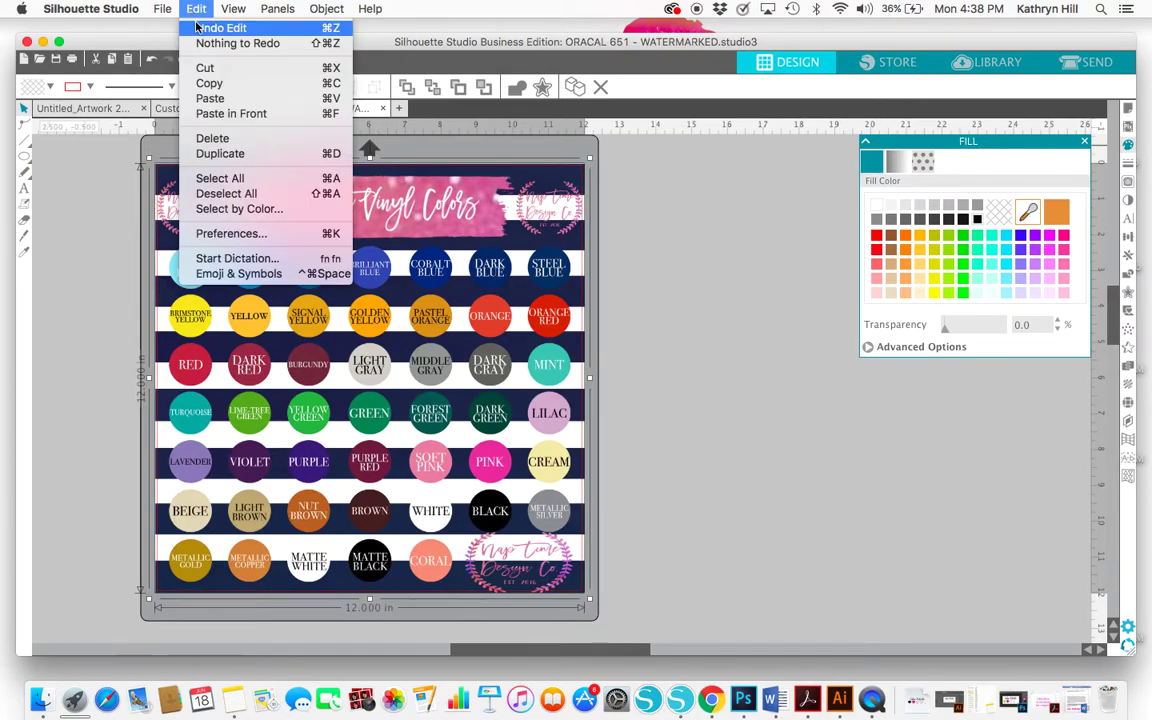
{"action": "left_click", "coordinate": [603, 187]}
{"action": "left_click", "coordinate": [205, 108]}
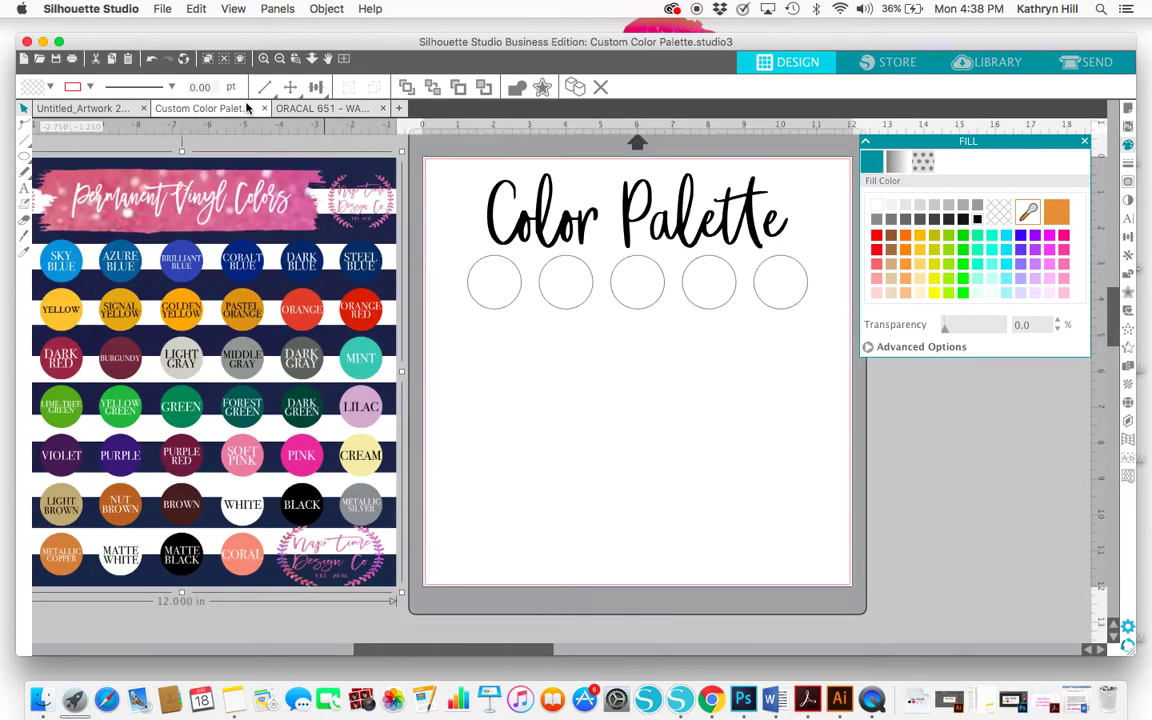
{"action": "left_click", "coordinate": [196, 9]}
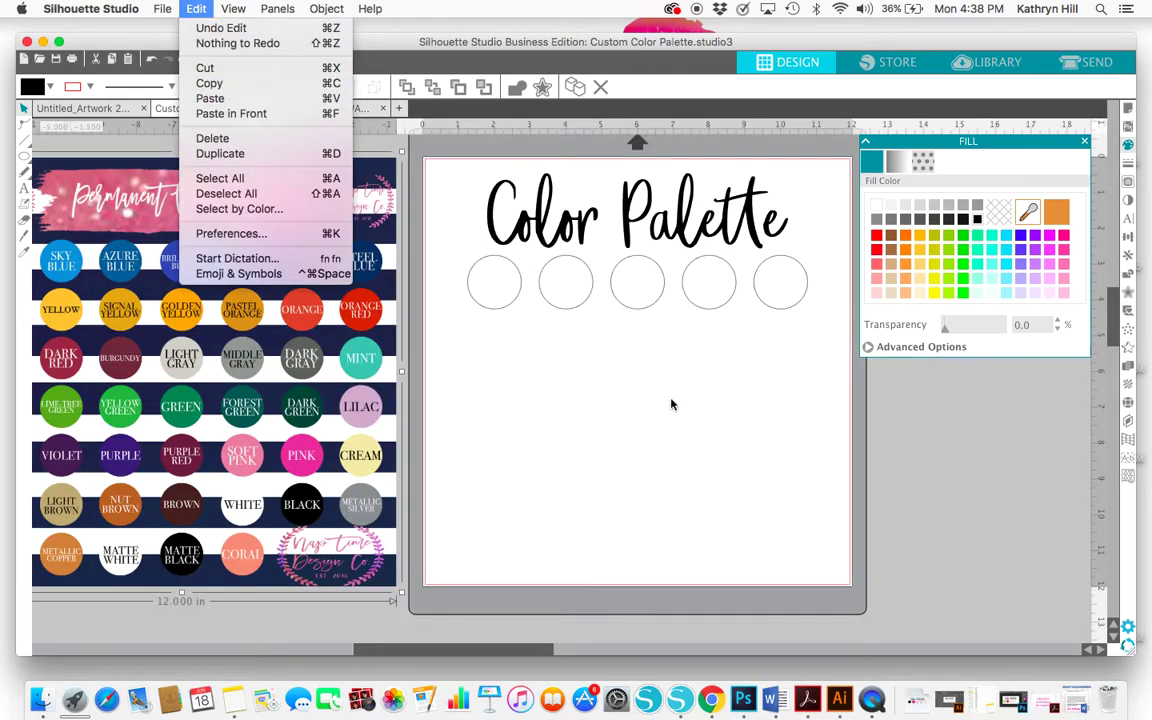
{"action": "left_click", "coordinate": [918, 503]}
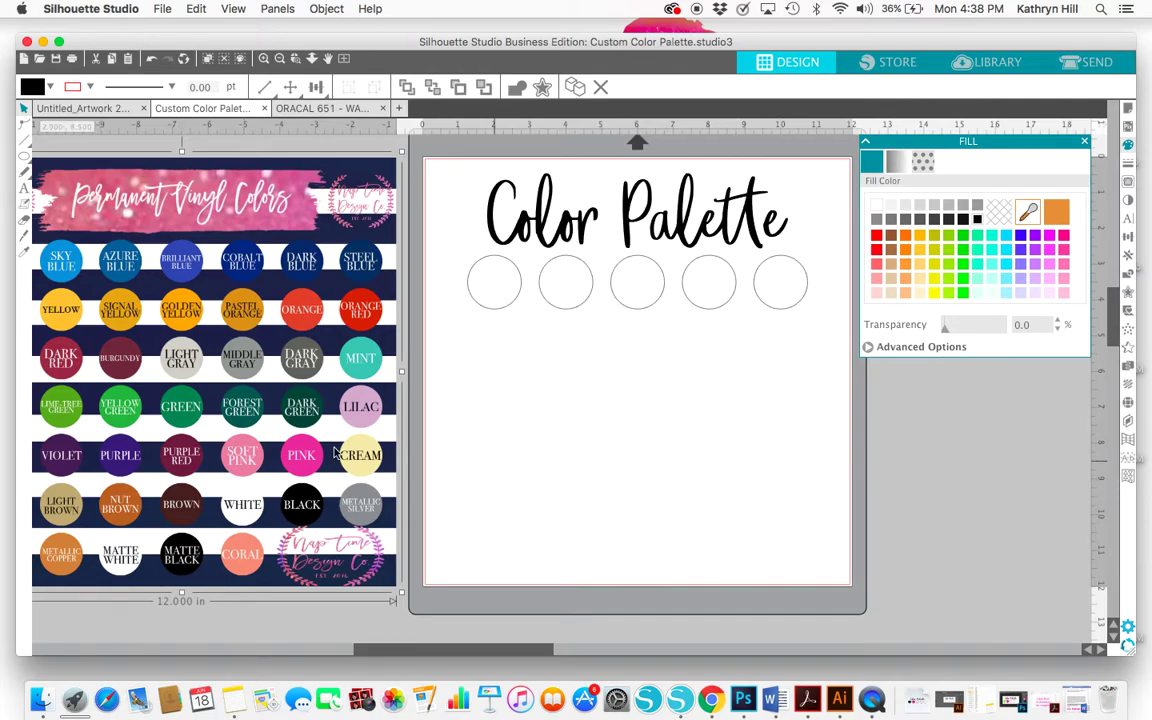
Move the Fill panel down below the five circles and deselect the chart image
{"action": "scroll", "coordinate": [310, 386], "scroll_direction": "left", "scroll_amount": 3}
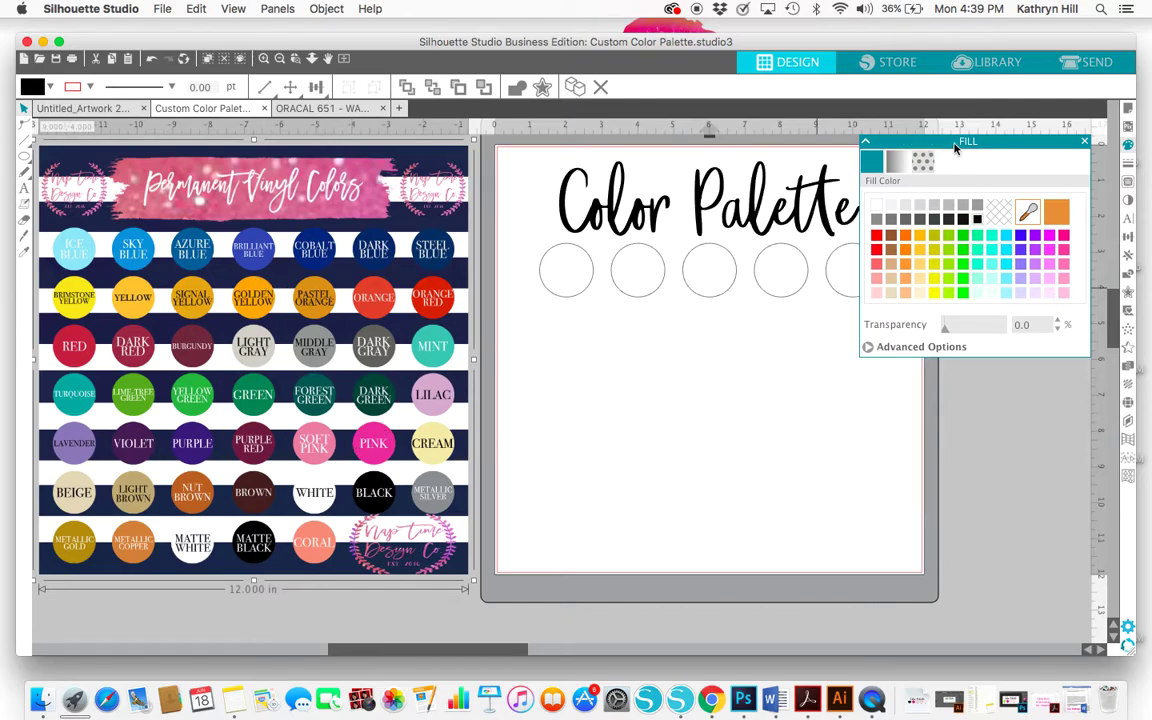
{"action": "left_click_drag", "start_coordinate": [946, 153], "coordinate": [964, 387]}
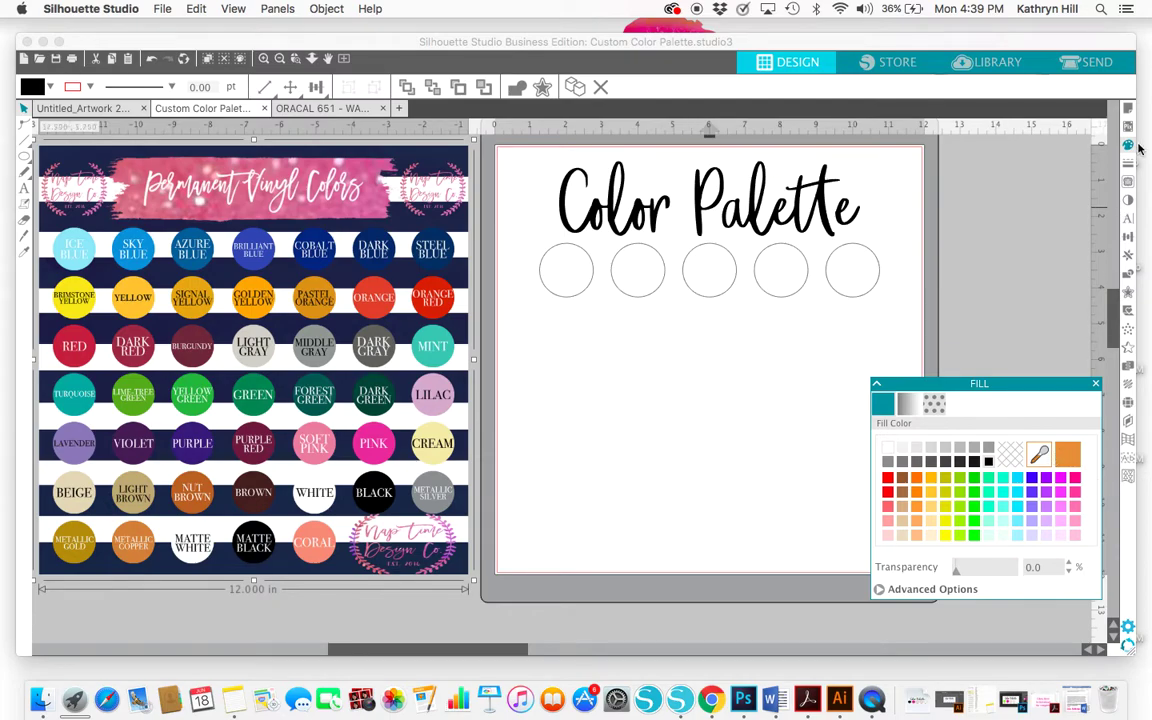
{"action": "left_click", "coordinate": [1126, 110]}
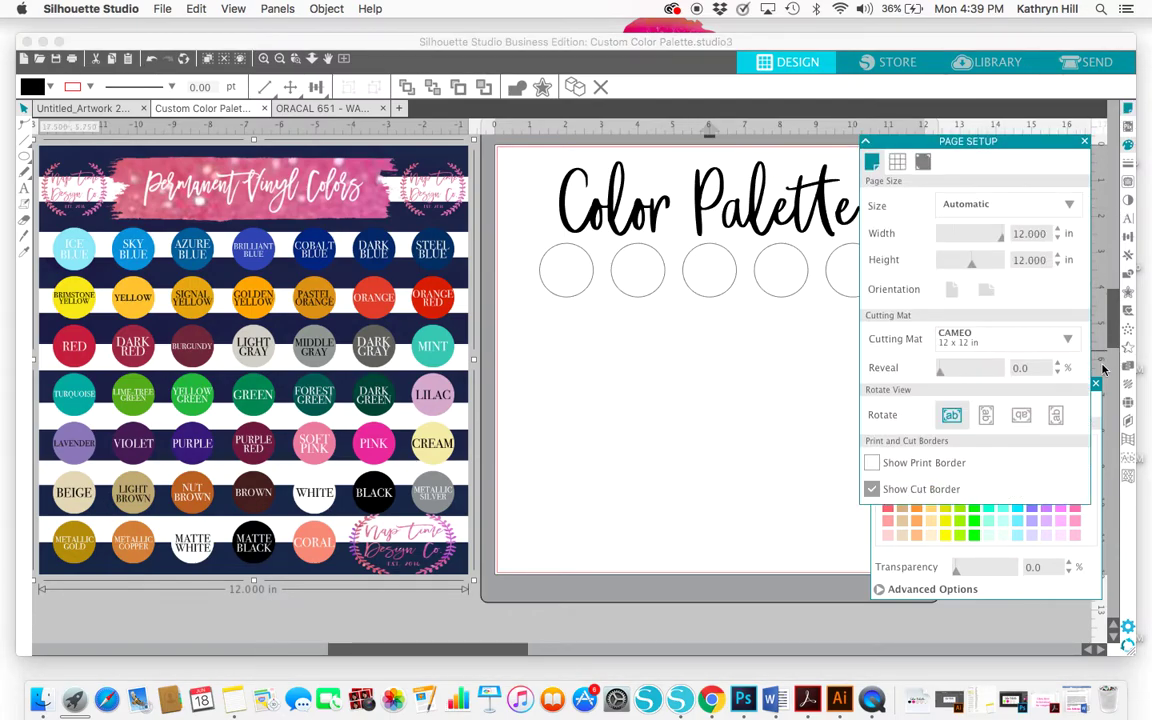
{"action": "left_click", "coordinate": [1084, 141]}
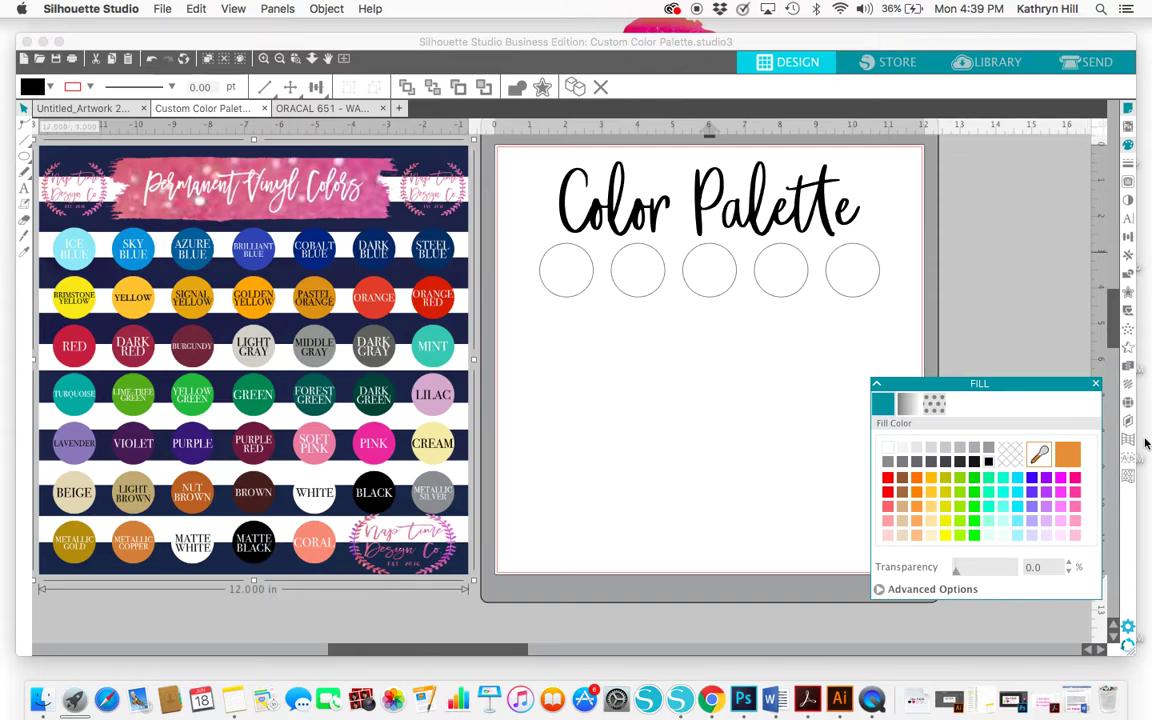
{"action": "left_click", "coordinate": [1095, 383]}
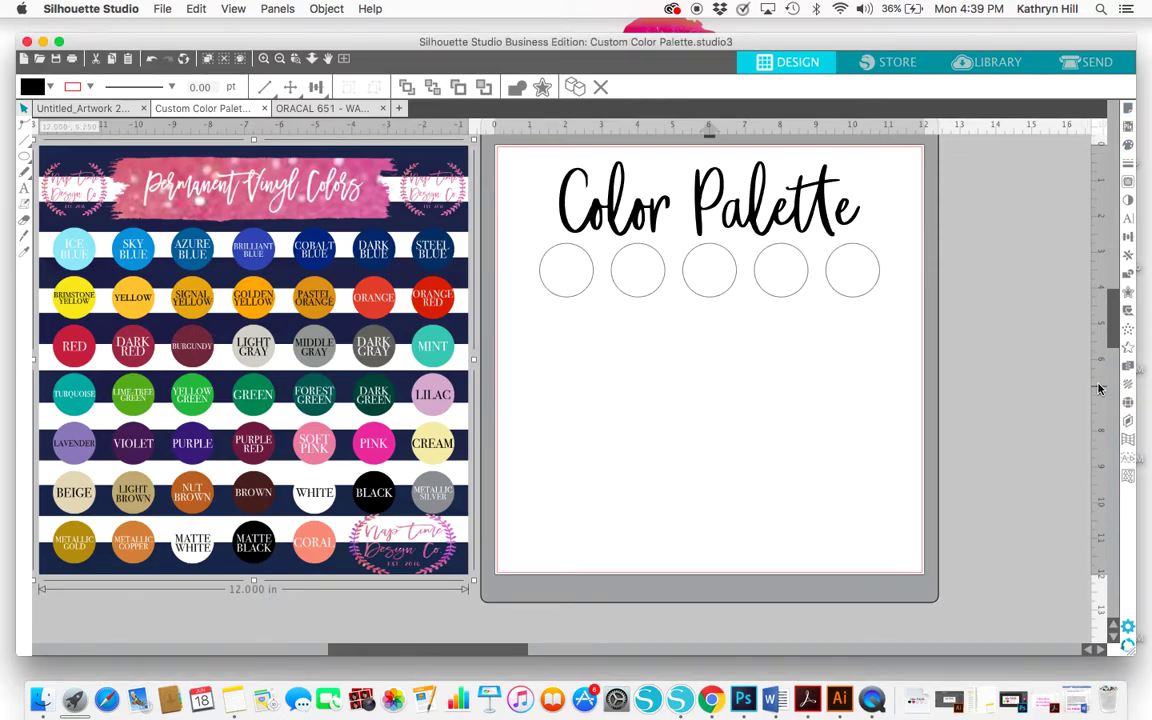
{"action": "left_click", "coordinate": [1128, 148]}
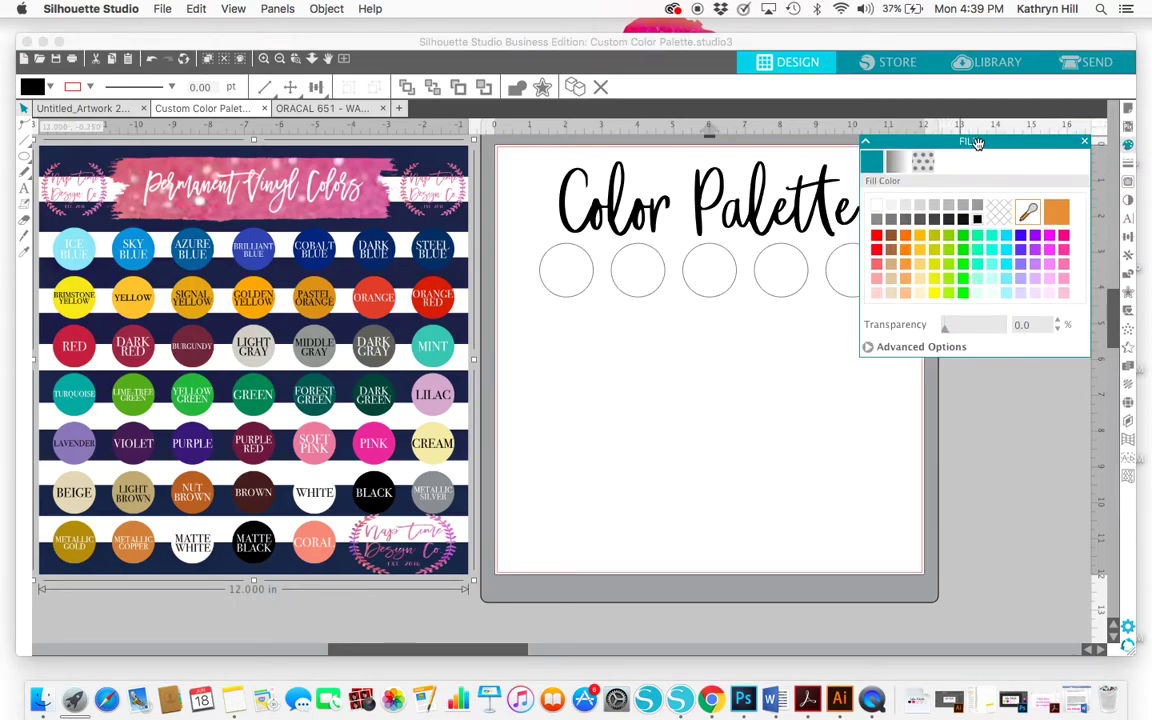
{"action": "left_click_drag", "start_coordinate": [977, 142], "coordinate": [975, 375]}
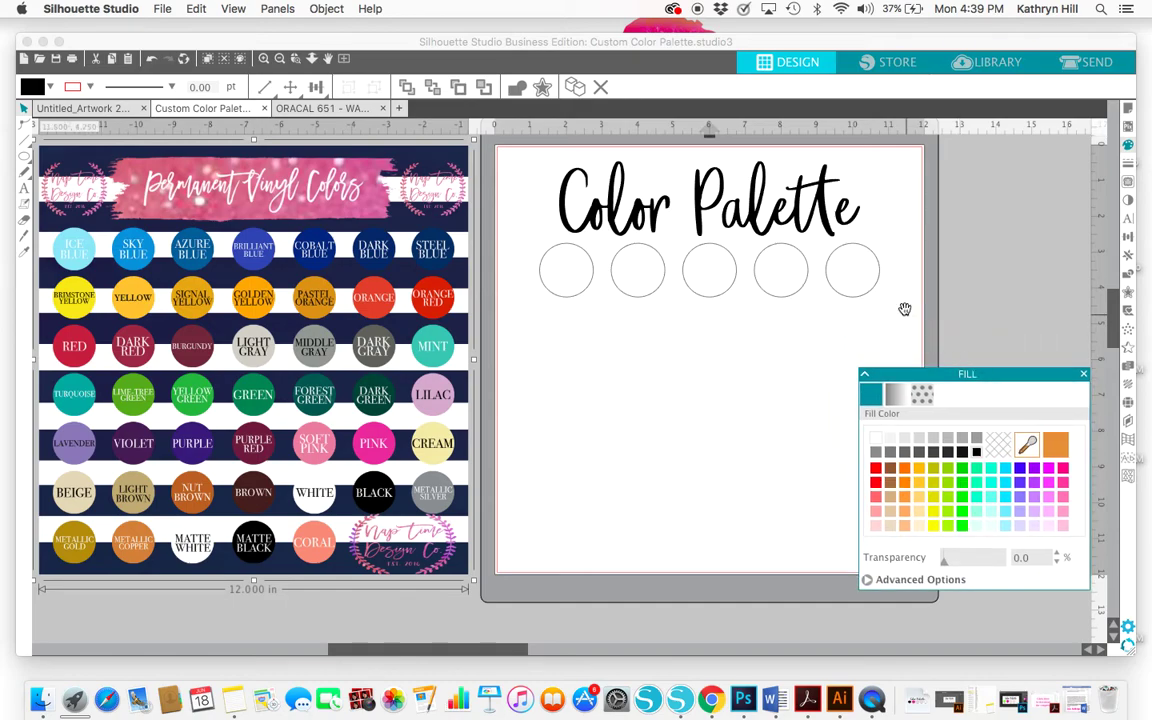
{"action": "left_click", "coordinate": [550, 342]}
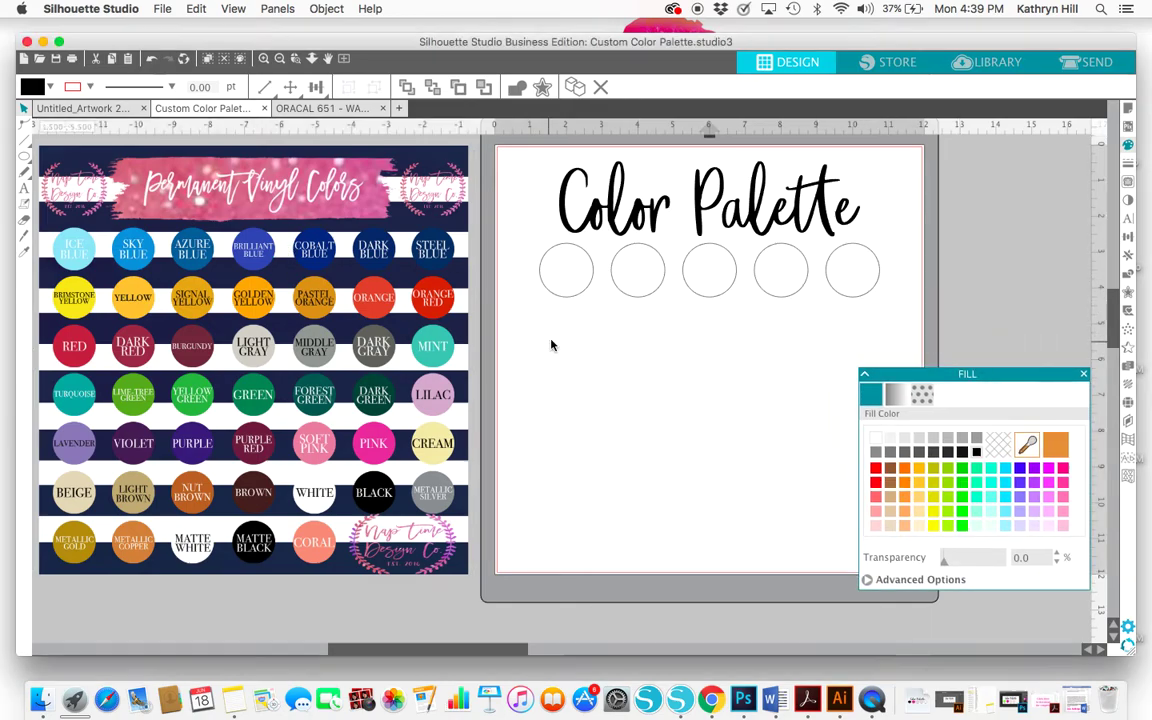
Fill the first circle with hot pink eyedropped from the chart's PINK swatch
{"action": "left_click_drag", "start_coordinate": [897, 319], "coordinate": [518, 228]}
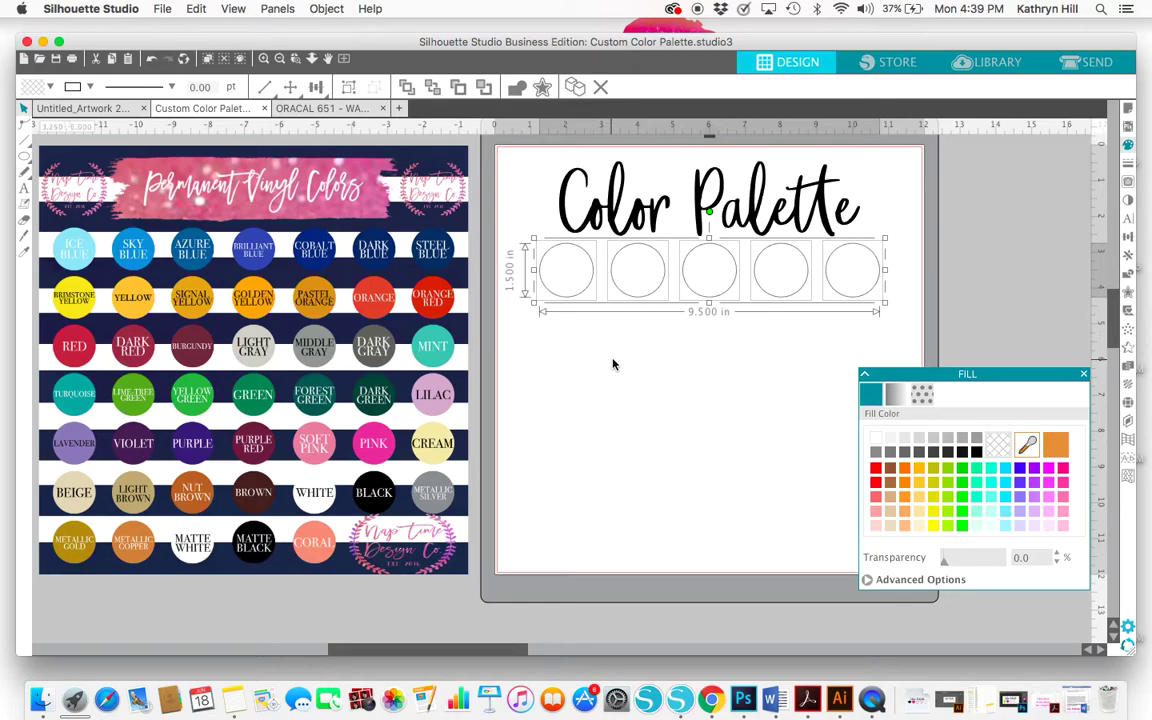
{"action": "left_click", "coordinate": [612, 364]}
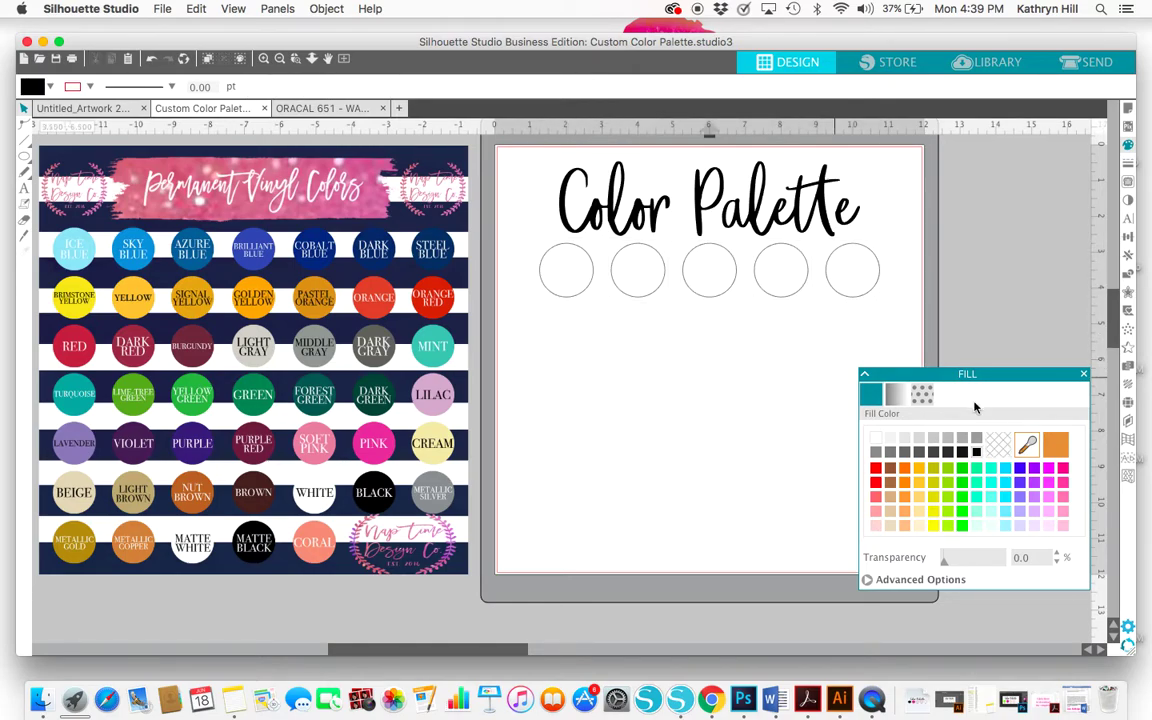
{"action": "left_click", "coordinate": [1027, 449]}
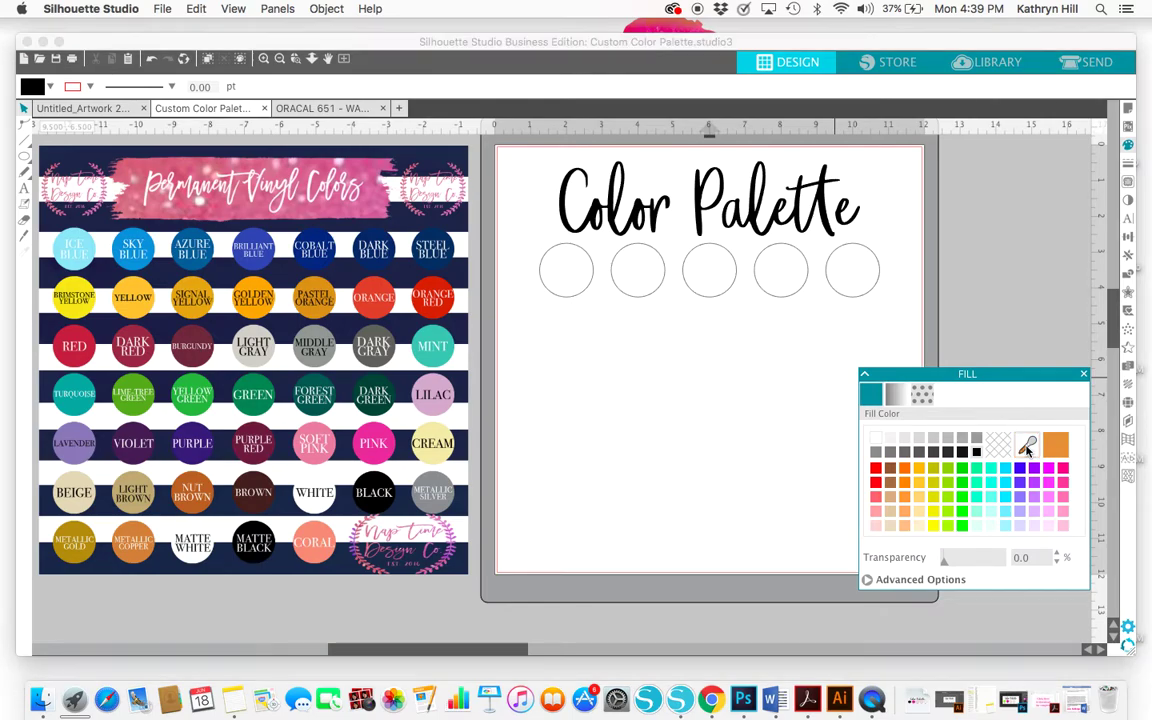
{"action": "left_click", "coordinate": [372, 442]}
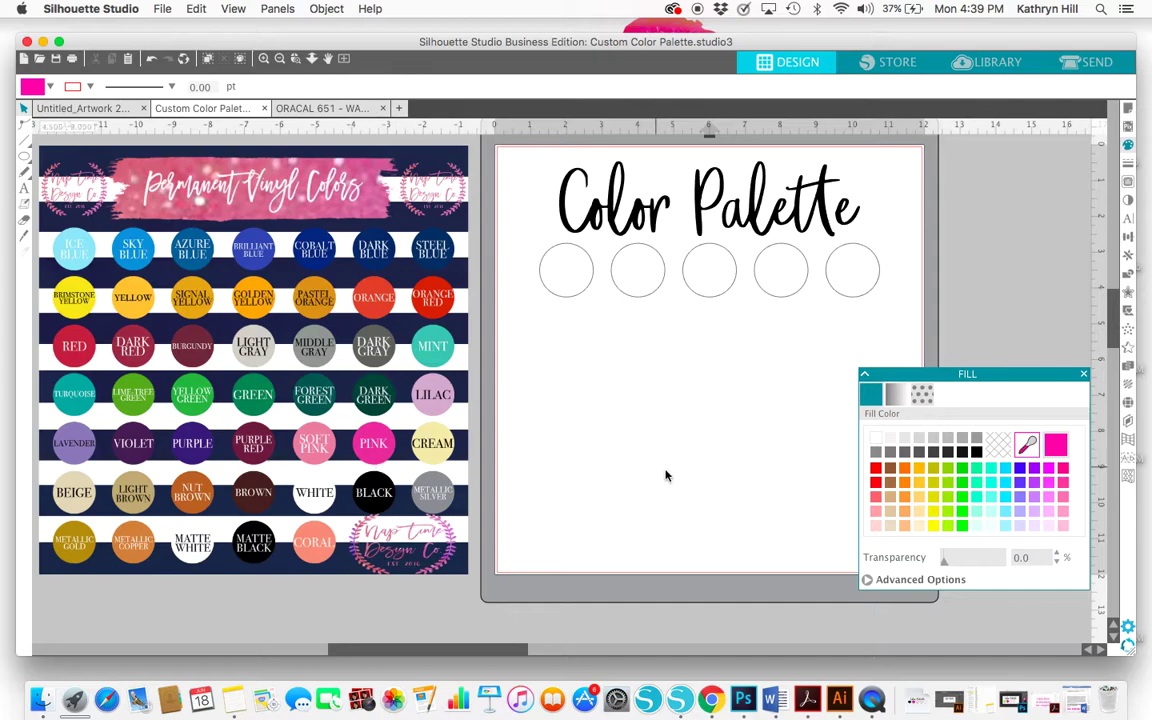
{"action": "left_click", "coordinate": [578, 297]}
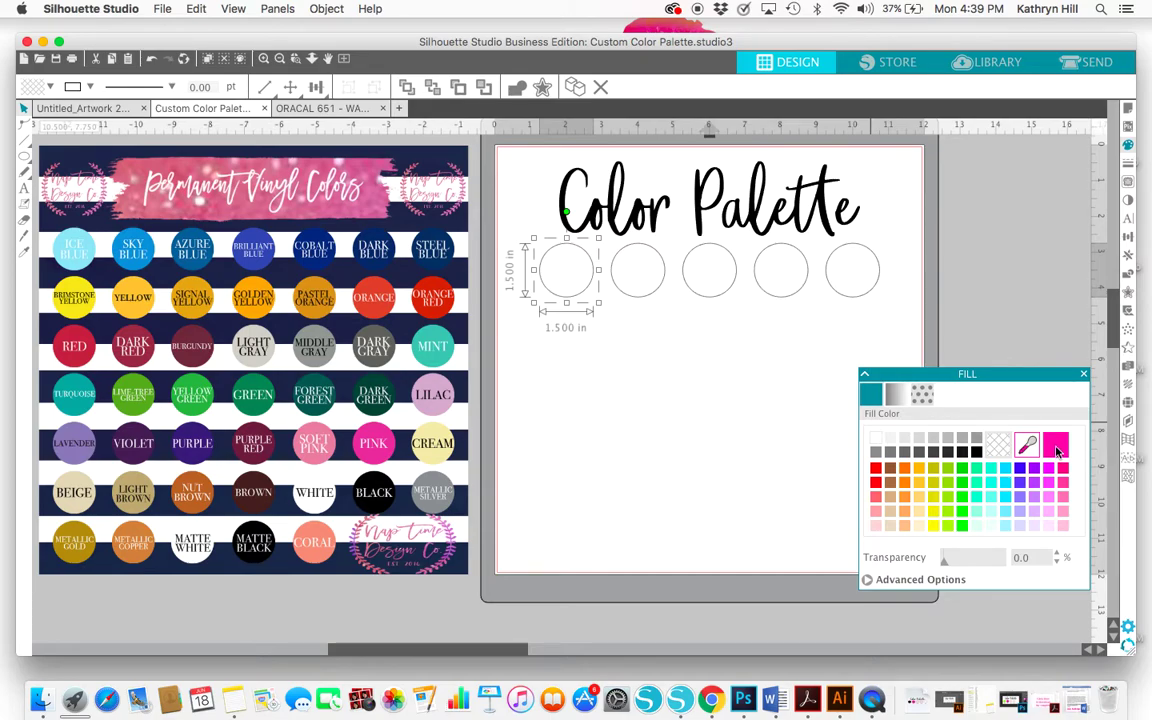
{"action": "left_click", "coordinate": [1057, 451]}
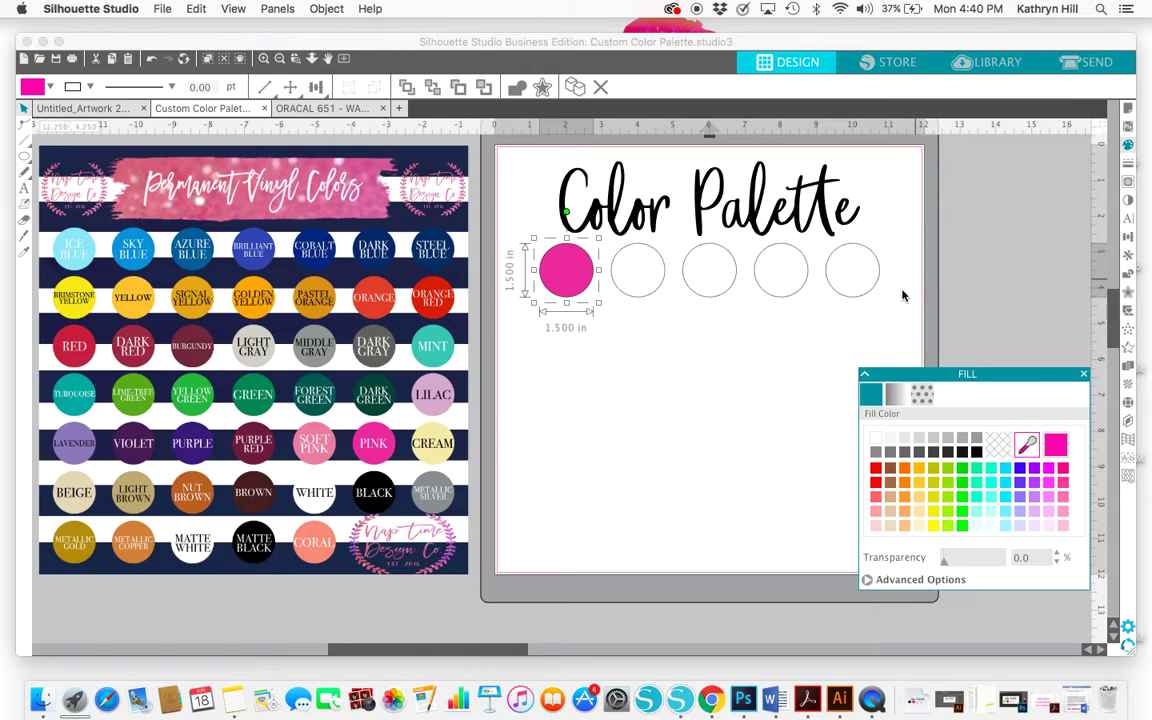
Add a 'PINK' label in KG Blank Space Solid, 25 pt, beneath the pink circle
{"action": "left_click", "coordinate": [712, 364]}
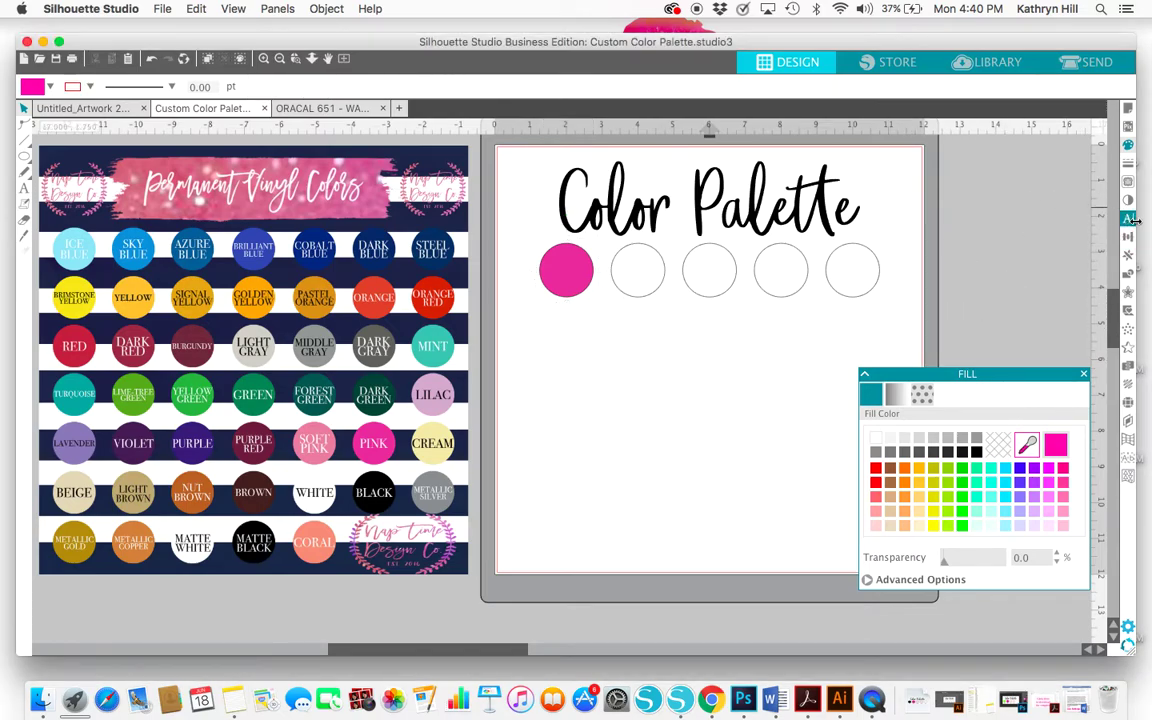
{"action": "left_click", "coordinate": [1128, 220]}
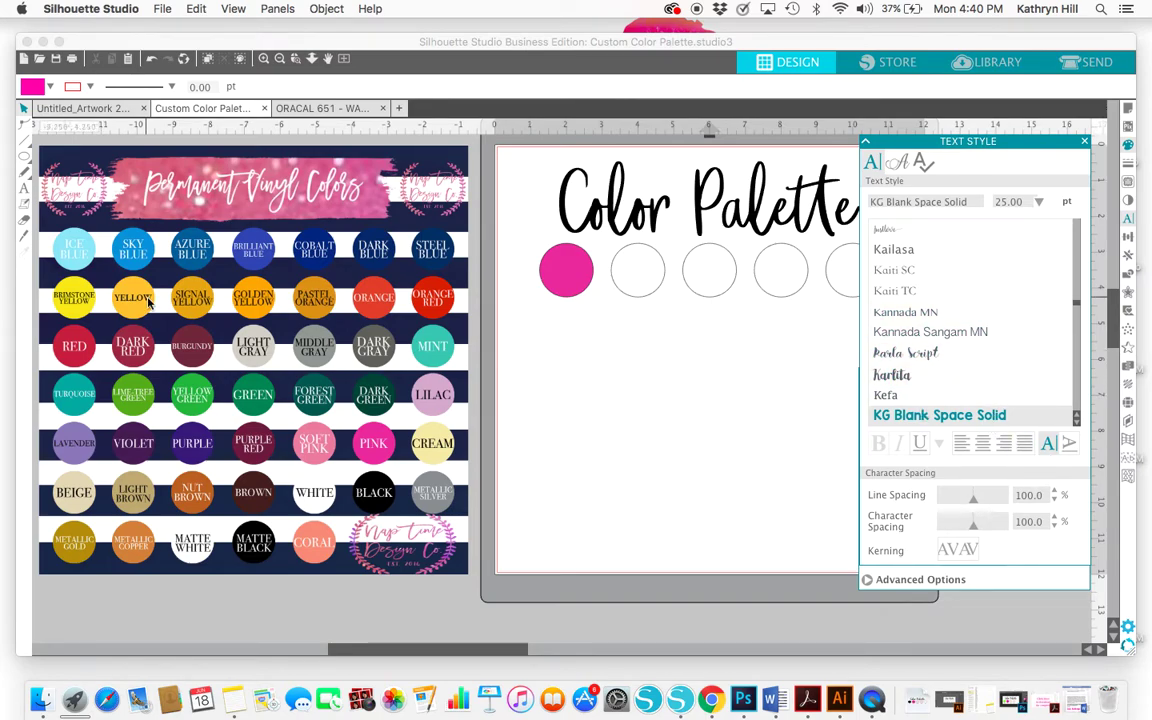
{"action": "left_click", "coordinate": [24, 186]}
{"action": "left_click", "coordinate": [530, 348]}
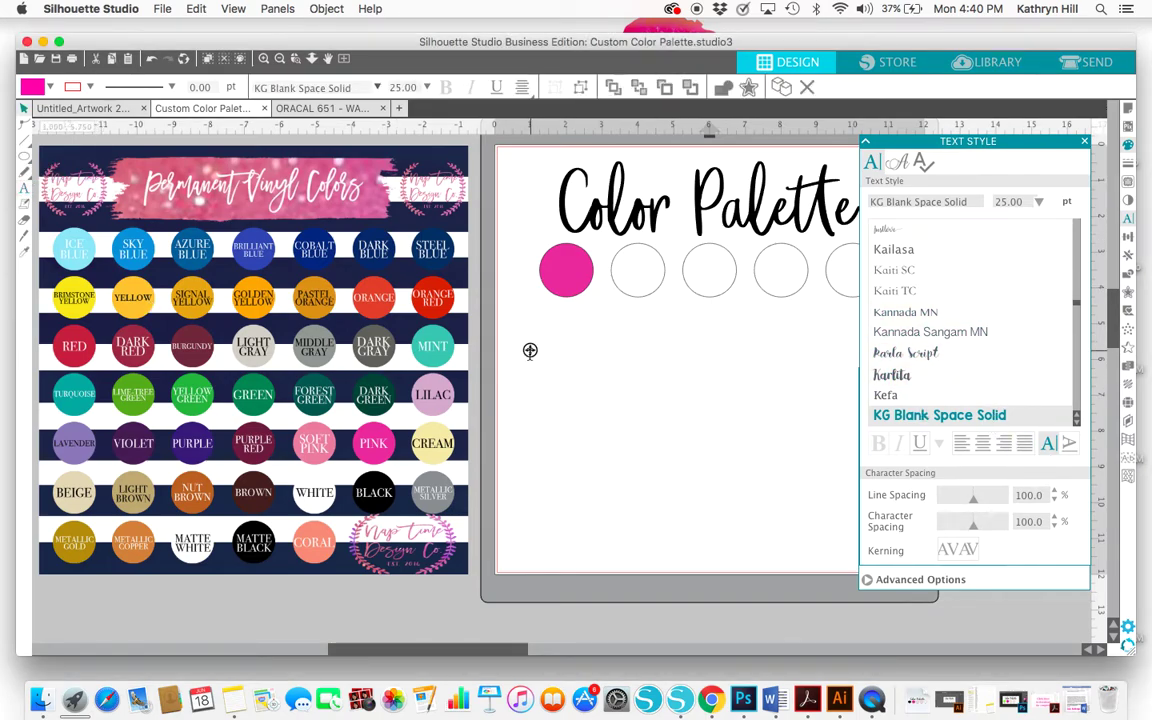
{"action": "type", "text": "PINK"}
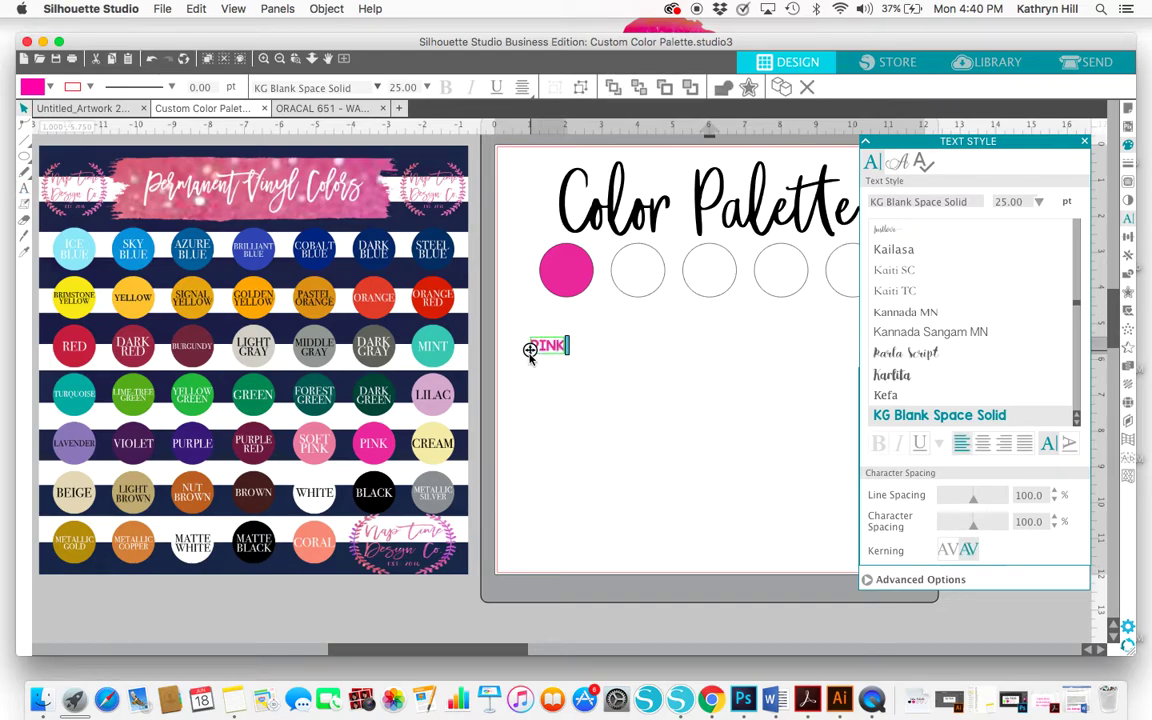
{"action": "left_click", "coordinate": [26, 109]}
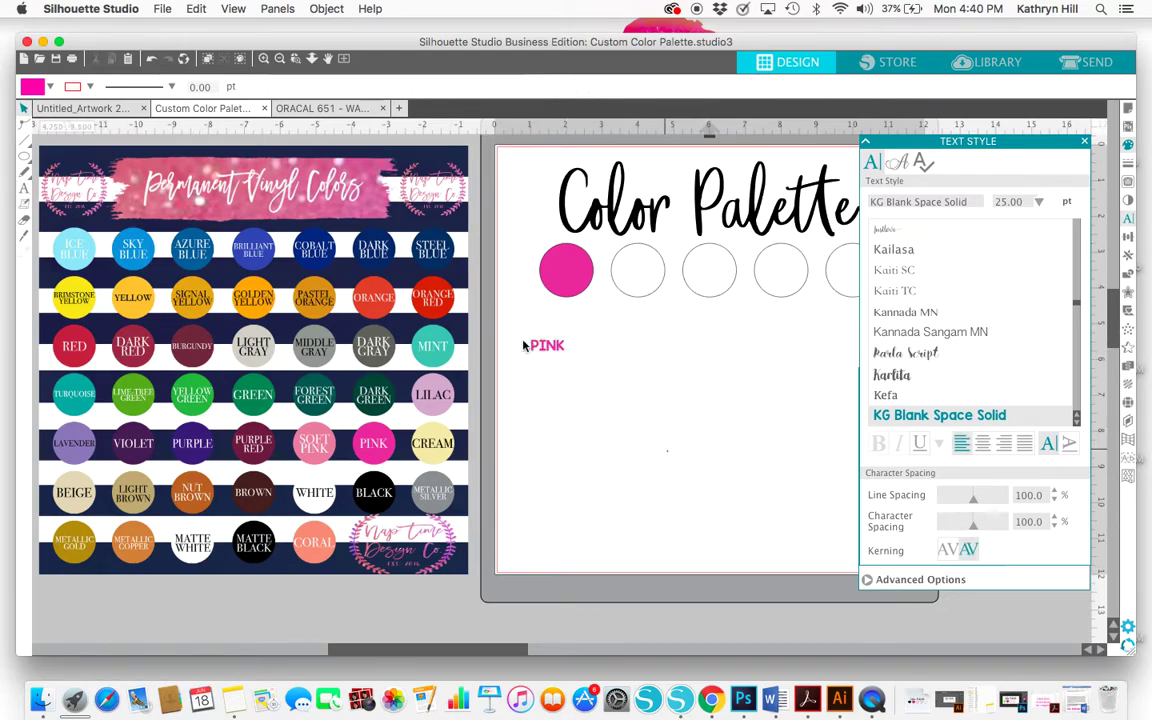
{"action": "left_click_drag", "start_coordinate": [551, 353], "coordinate": [570, 327]}
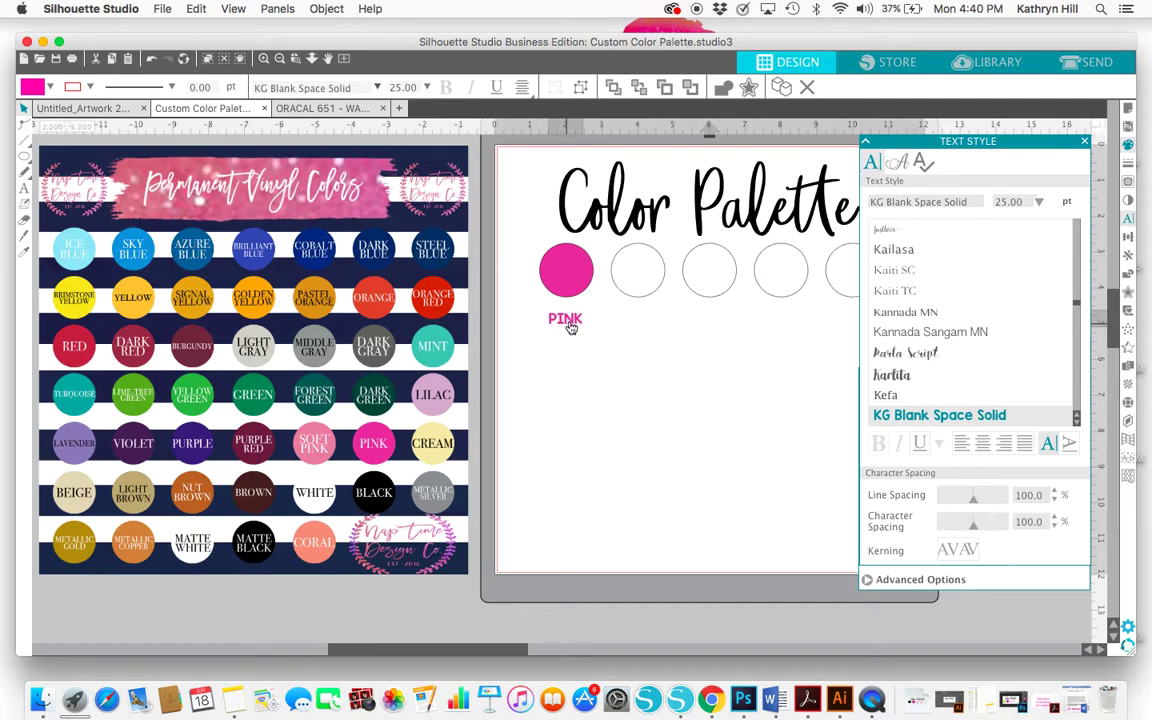
{"action": "left_click", "coordinate": [600, 350]}
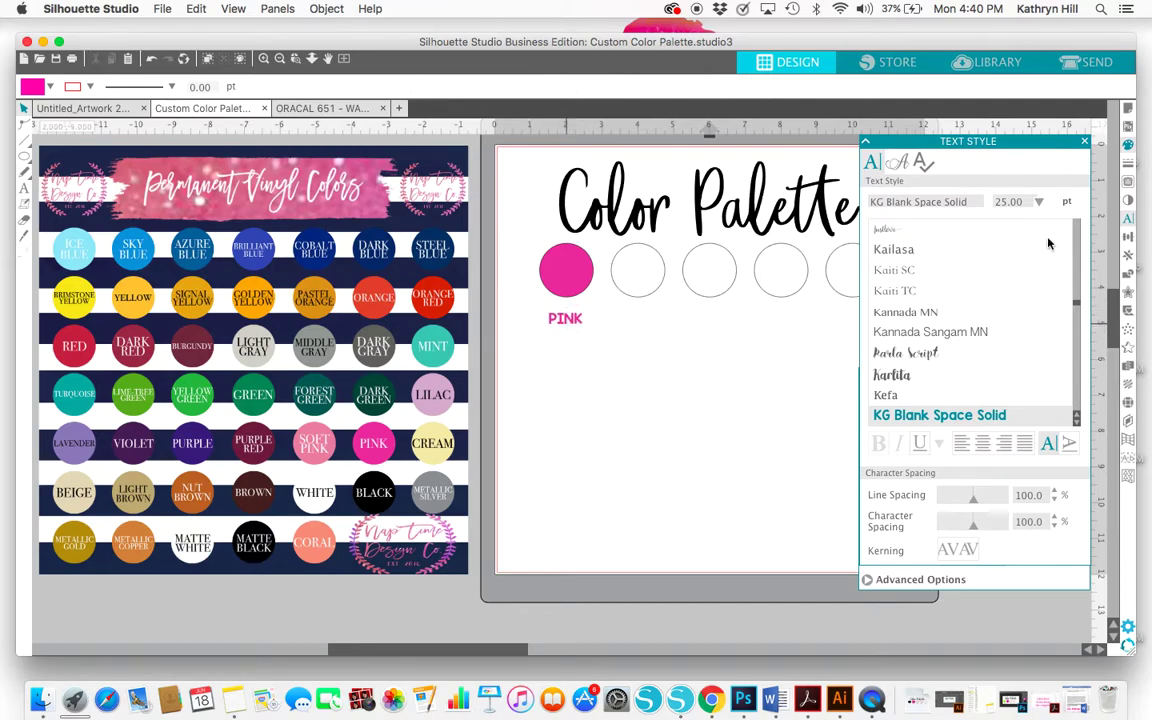
Fill the second circle with mint eyedropped from the chart's MINT swatch
{"action": "left_click", "coordinate": [1128, 146]}
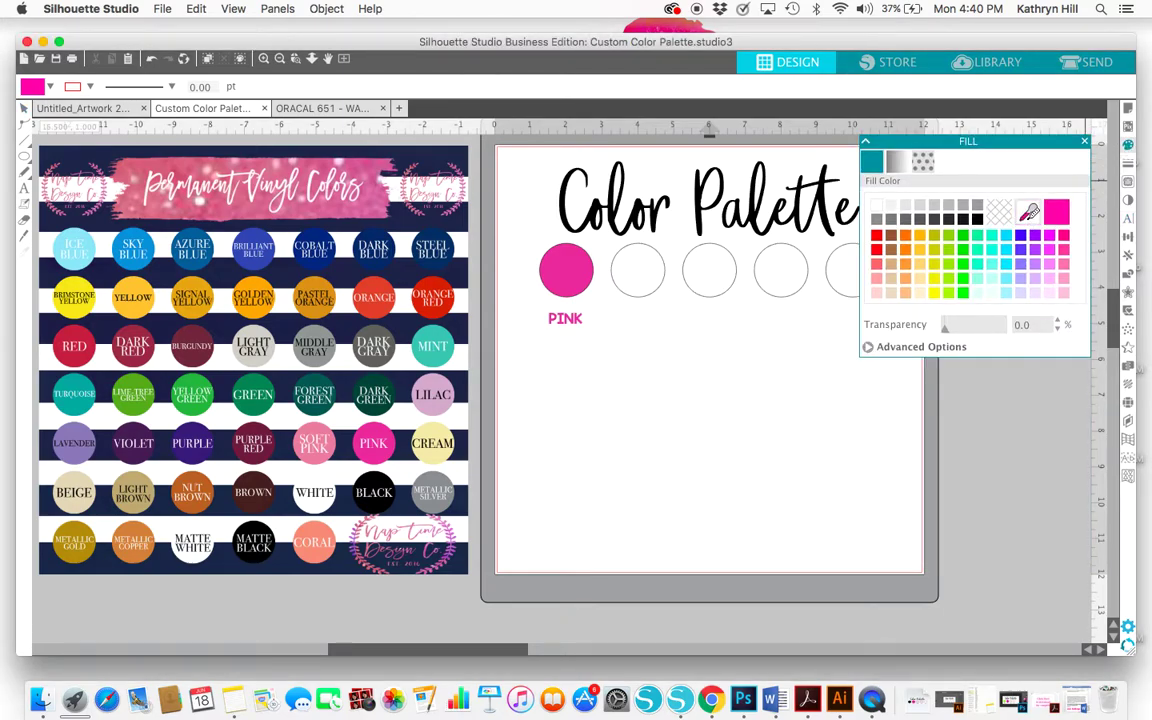
{"action": "left_click", "coordinate": [1029, 212]}
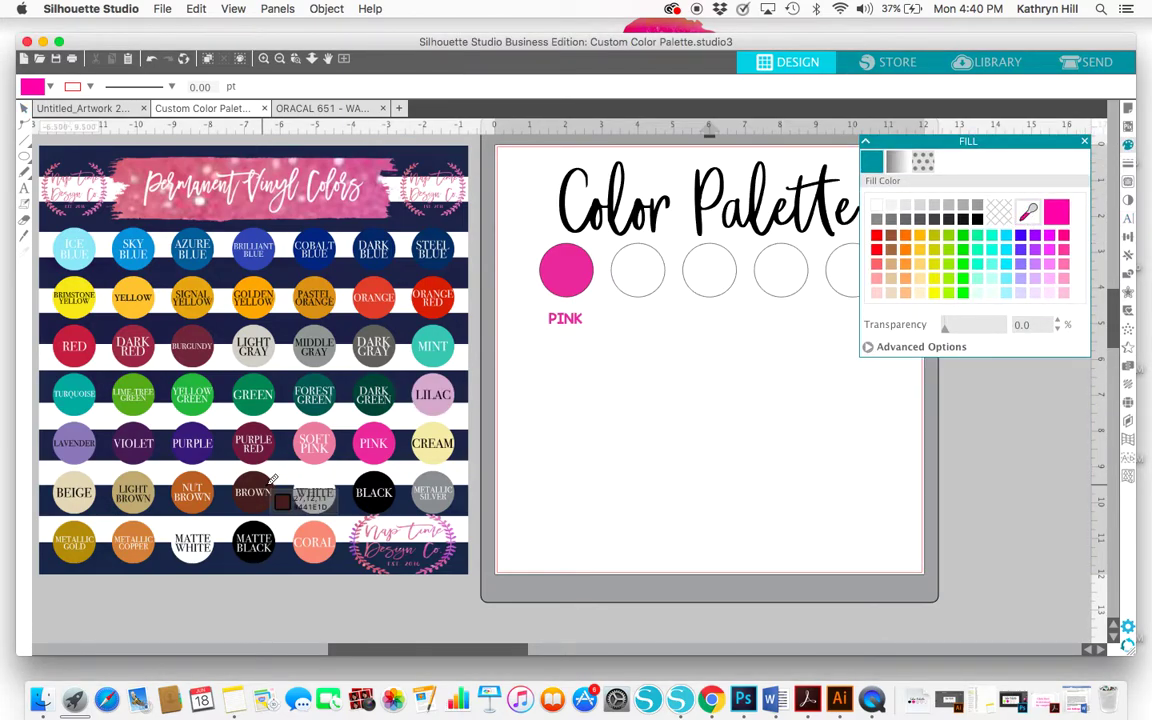
{"action": "left_click", "coordinate": [438, 359]}
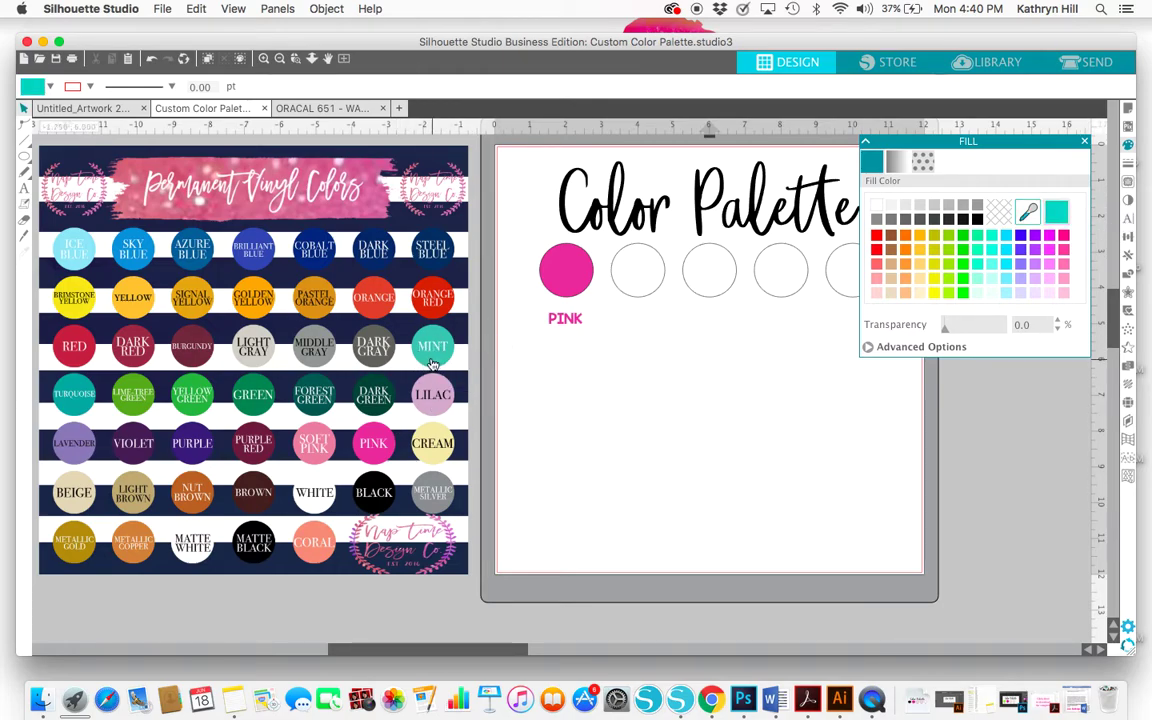
{"action": "left_click", "coordinate": [645, 296]}
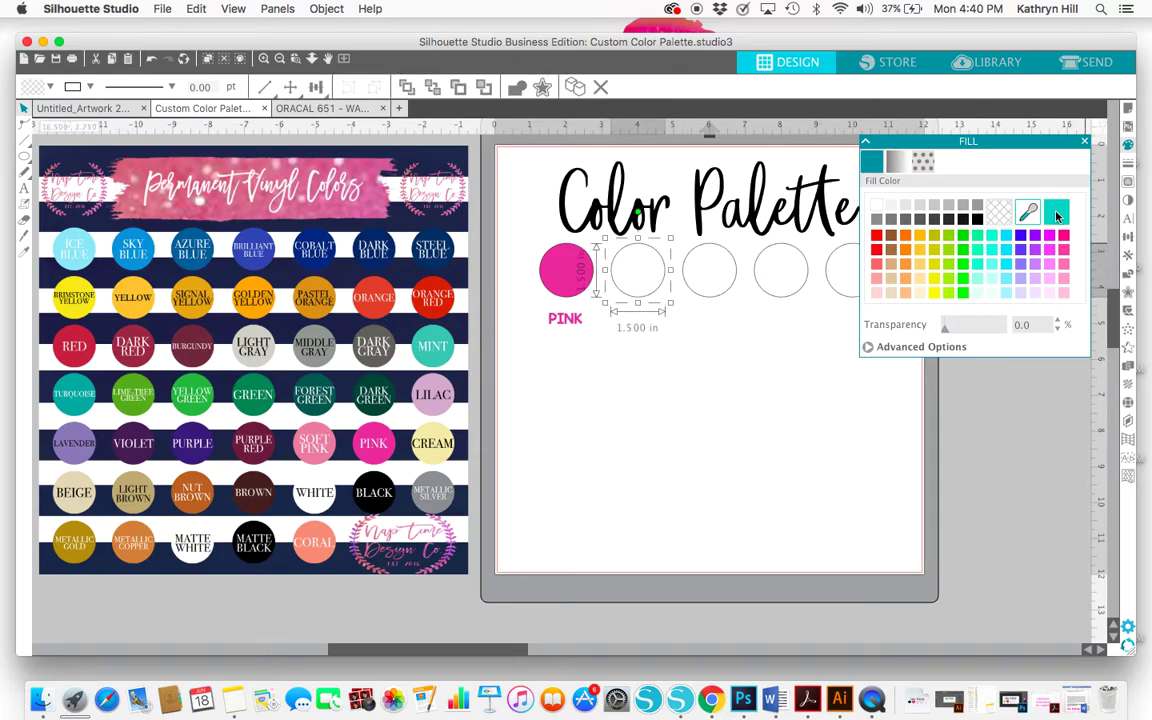
{"action": "left_click", "coordinate": [1057, 215]}
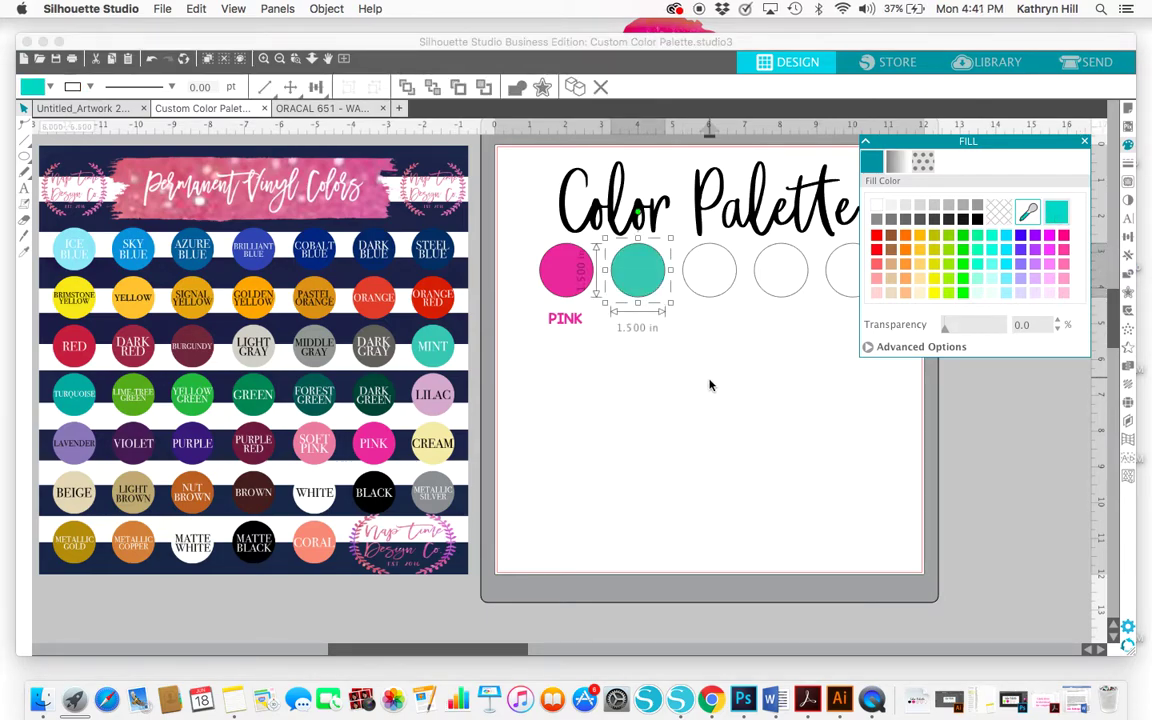
Add a 'MINT' label under the mint circle, level with PINK
{"action": "left_click", "coordinate": [1130, 220]}
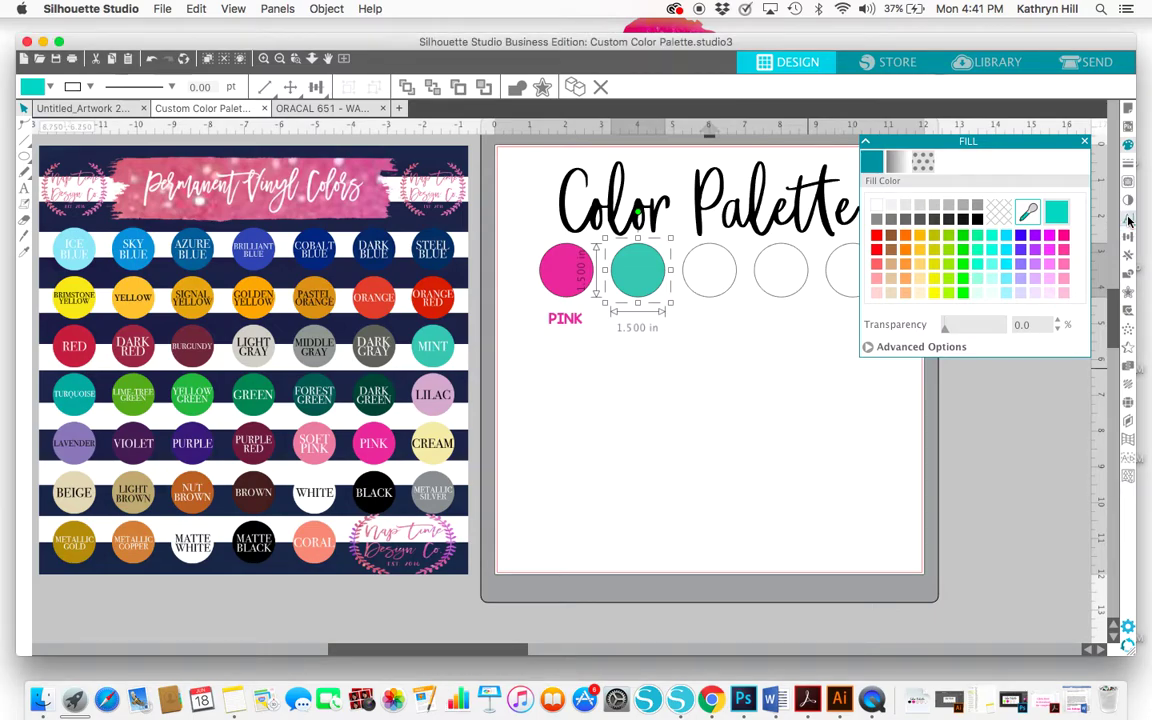
{"action": "left_click", "coordinate": [1130, 220]}
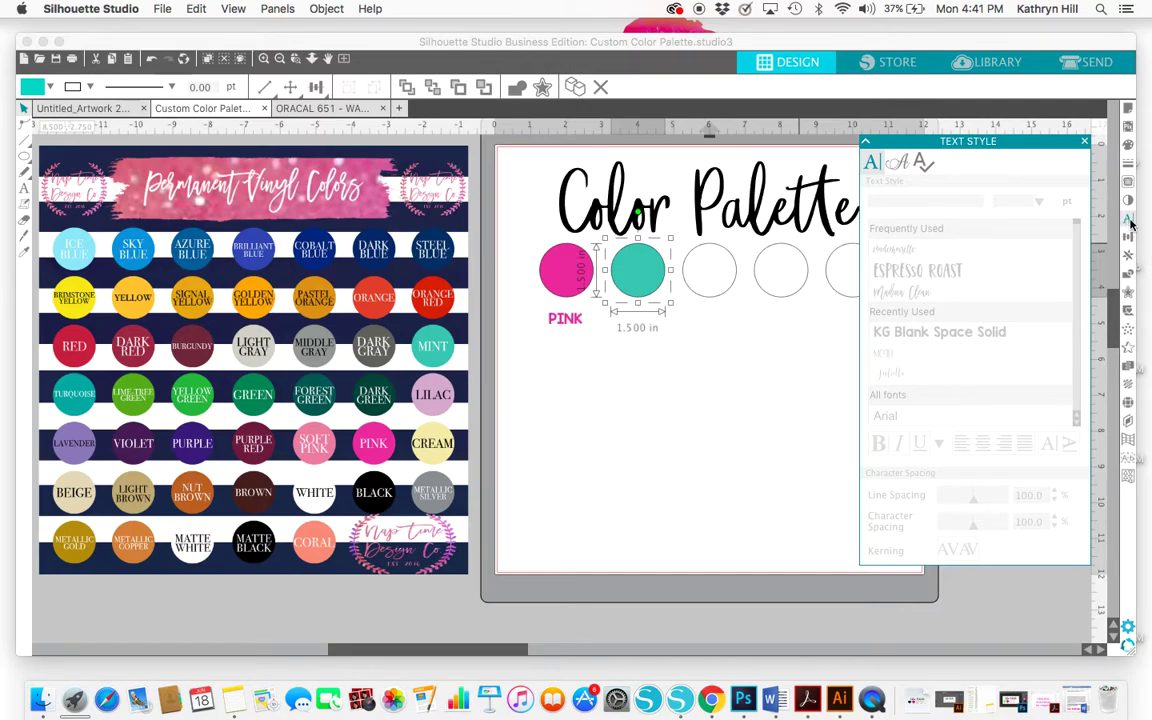
{"action": "left_click", "coordinate": [25, 191]}
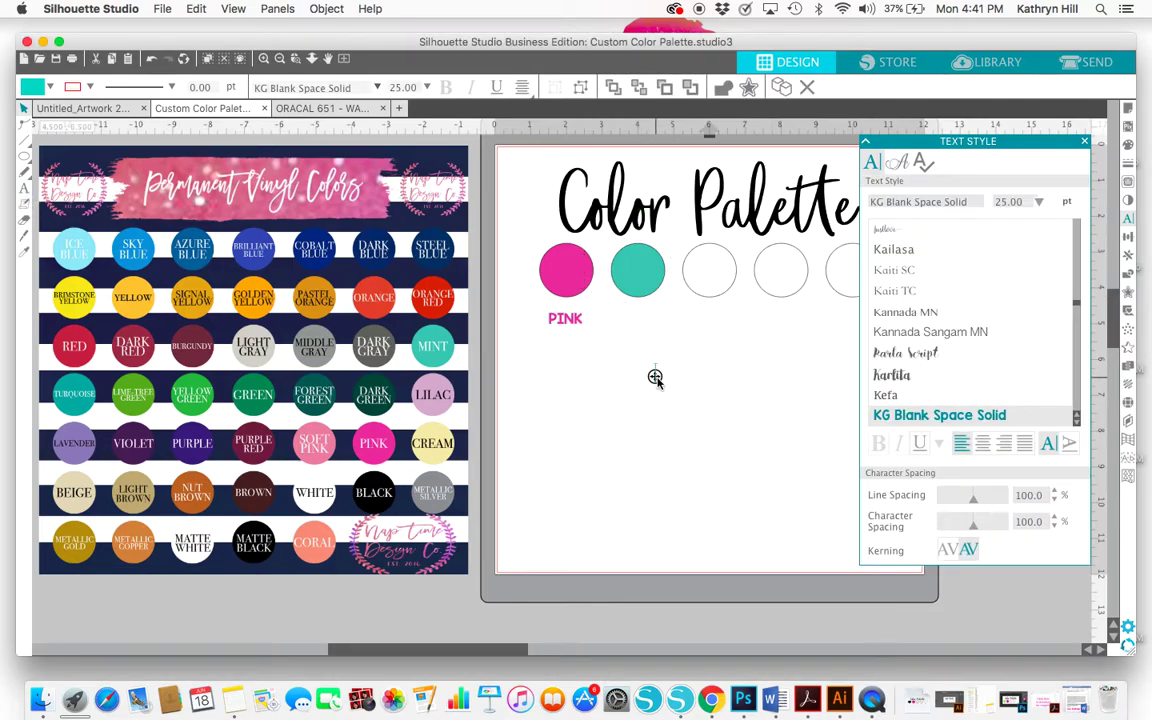
{"action": "type", "text": "MINT"}
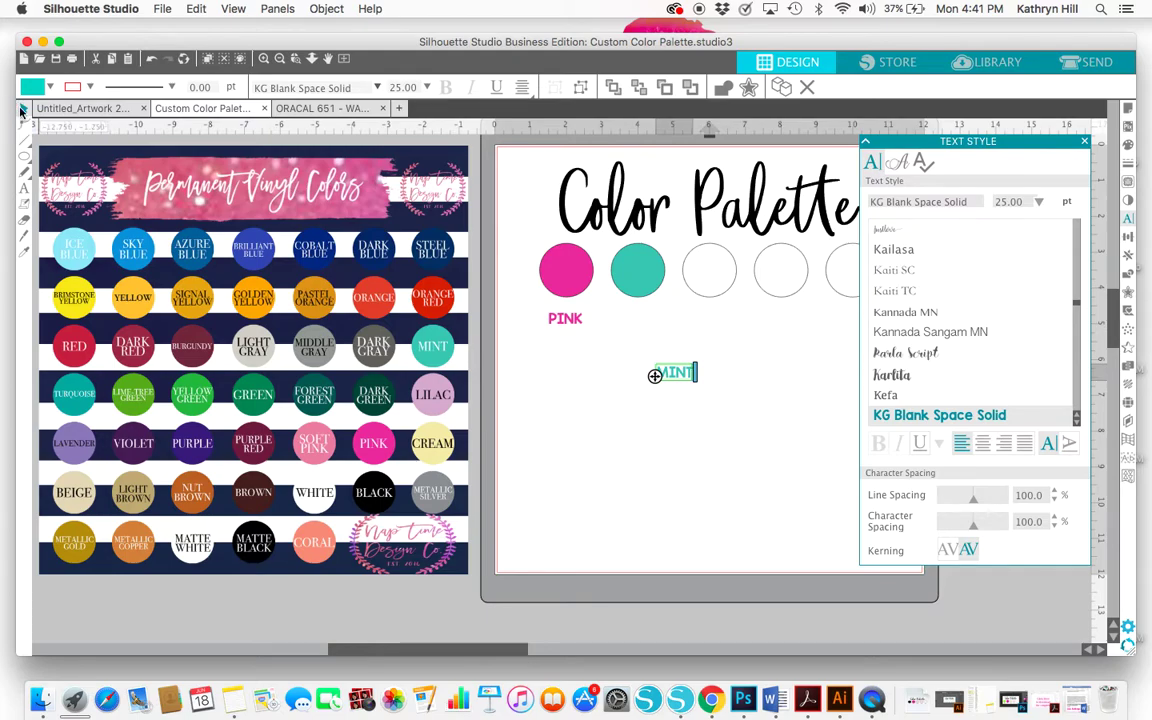
{"action": "left_click", "coordinate": [676, 407]}
{"action": "left_click_drag", "start_coordinate": [676, 376], "coordinate": [640, 332]}
{"action": "left_click", "coordinate": [640, 339]}
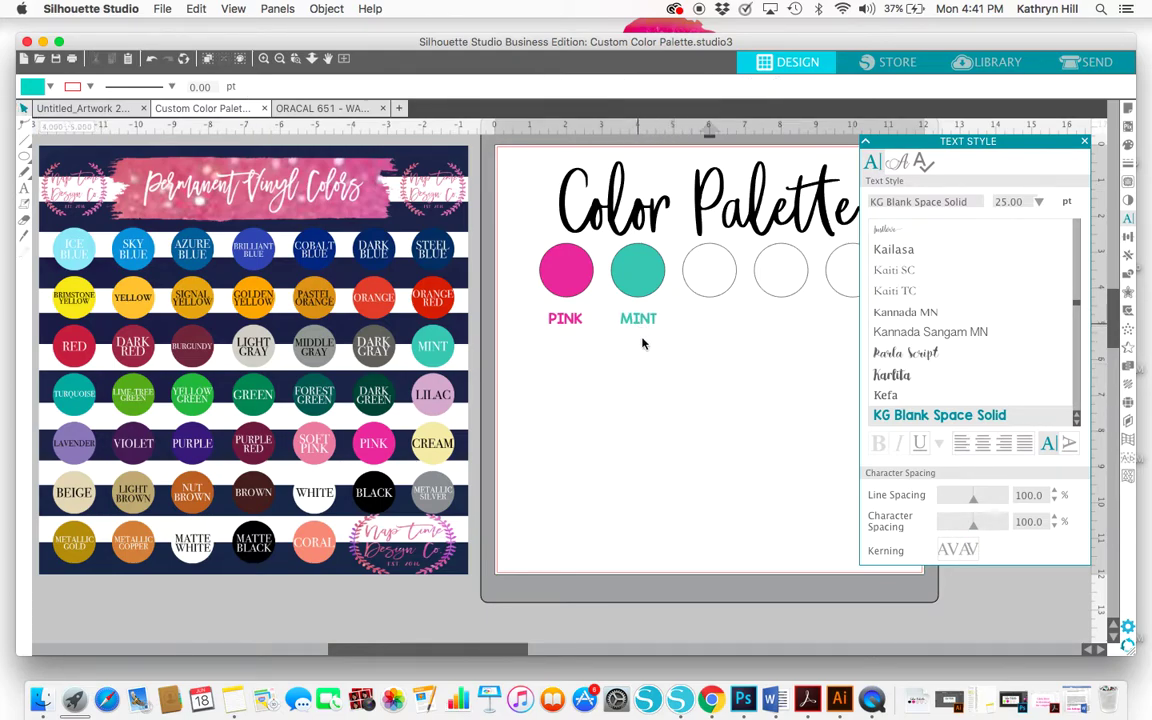
{"action": "left_click", "coordinate": [1128, 147]}
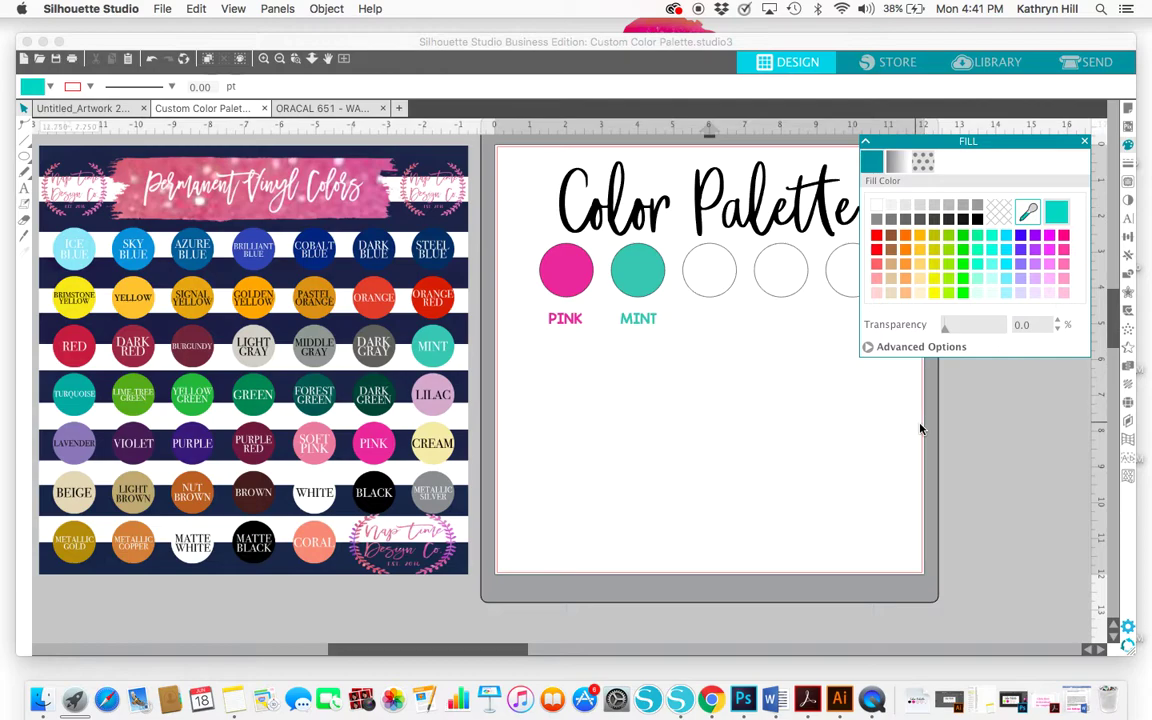
Fill the third circle with pale cream eyedropped from the chart's CREAM swatch
{"action": "scroll", "coordinate": [918, 424], "scroll_direction": "right", "scroll_amount": 3}
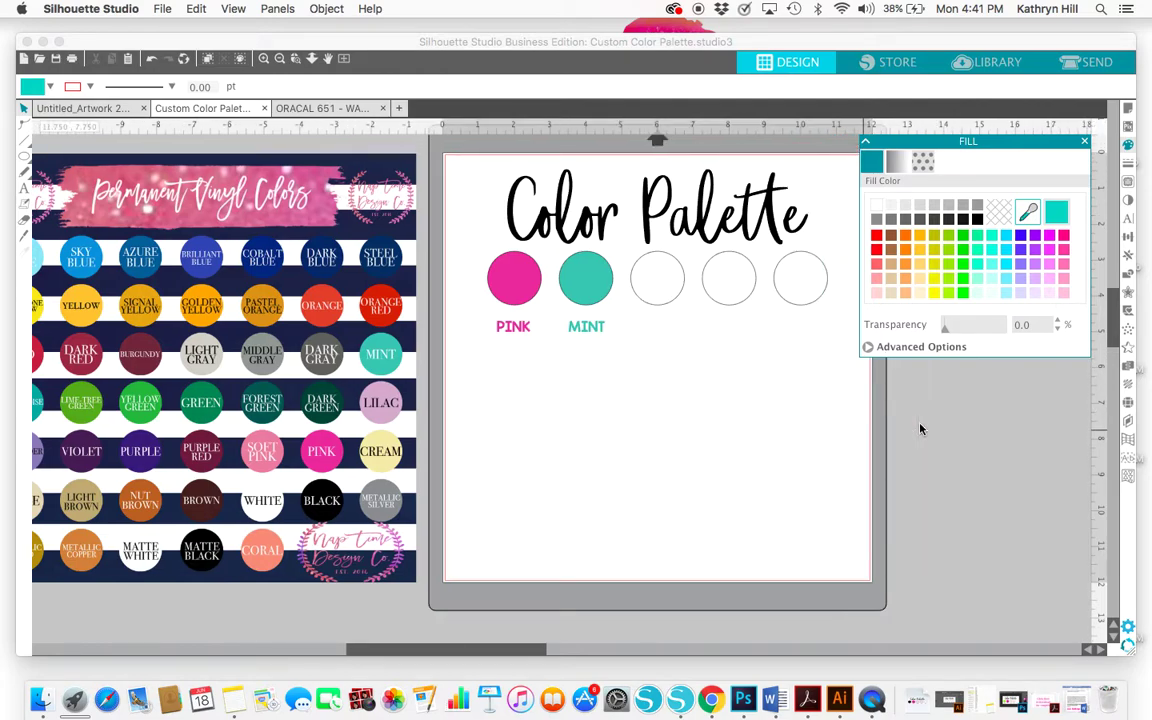
{"action": "left_click", "coordinate": [1031, 210]}
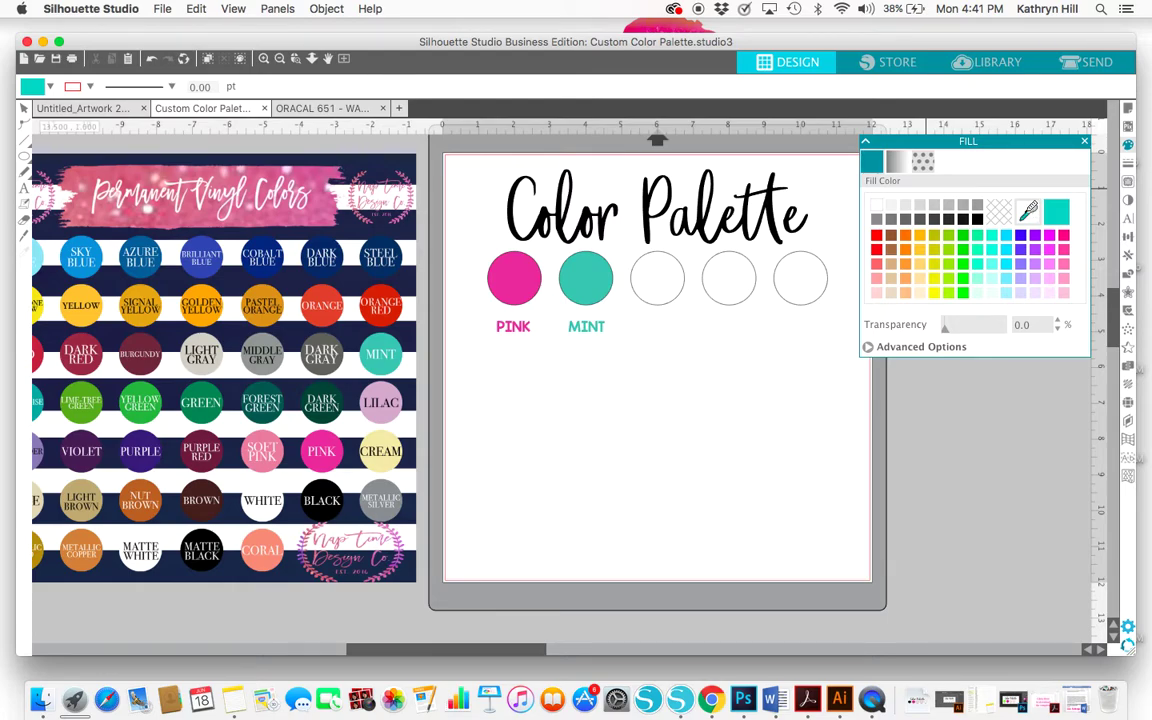
{"action": "left_click", "coordinate": [1028, 211]}
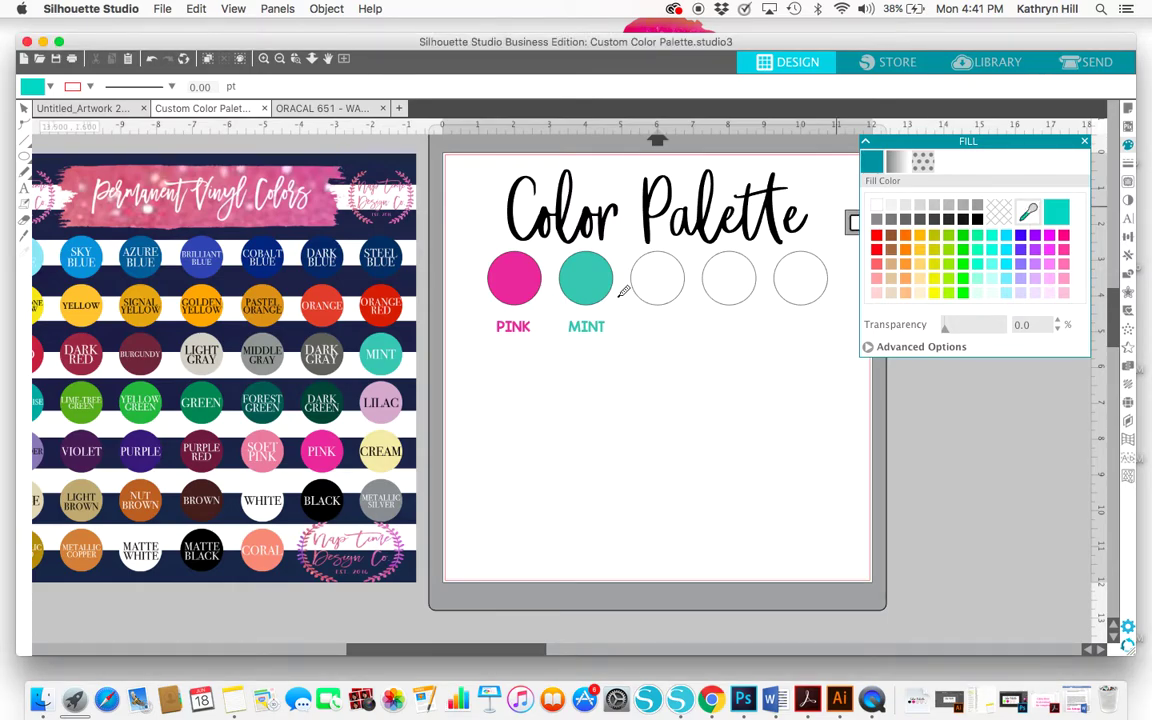
{"action": "left_click", "coordinate": [390, 463]}
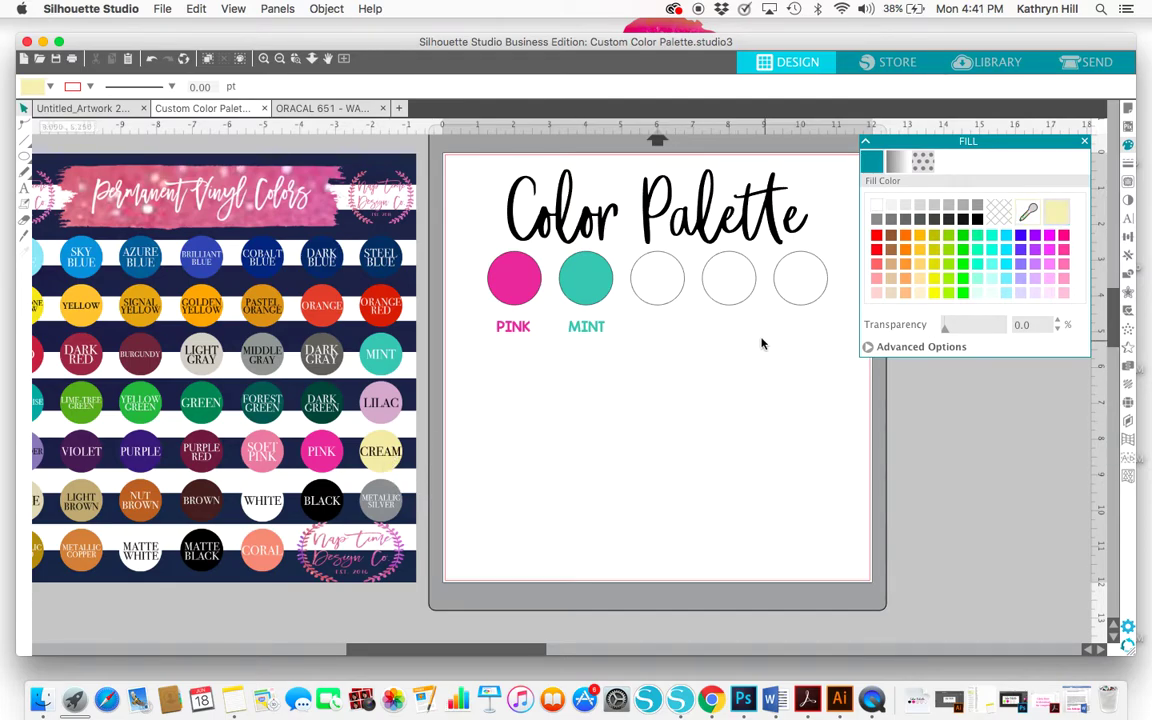
{"action": "left_click", "coordinate": [668, 303]}
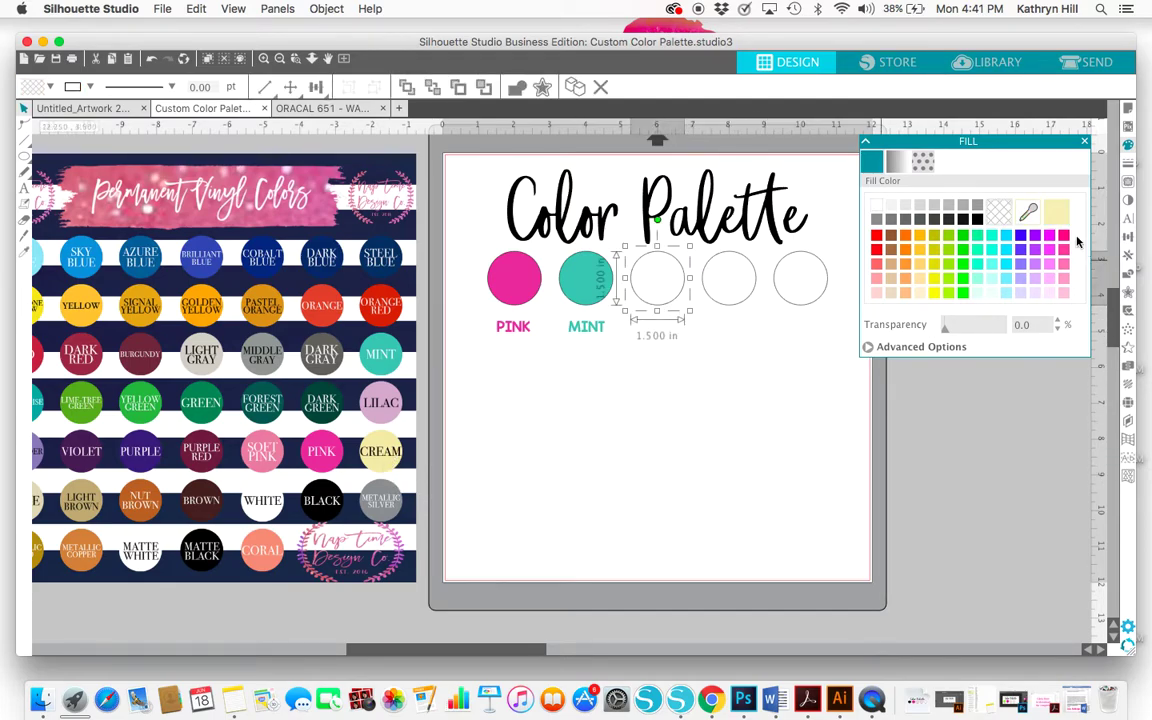
{"action": "left_click", "coordinate": [957, 202]}
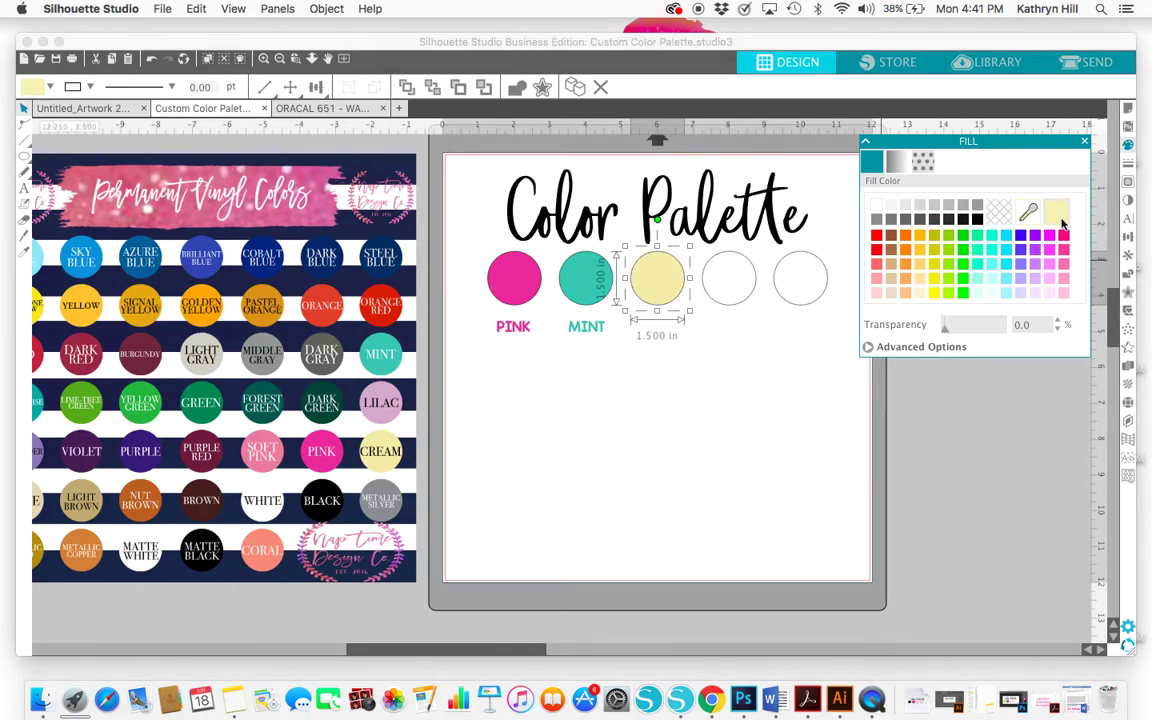
{"action": "left_click", "coordinate": [709, 420]}
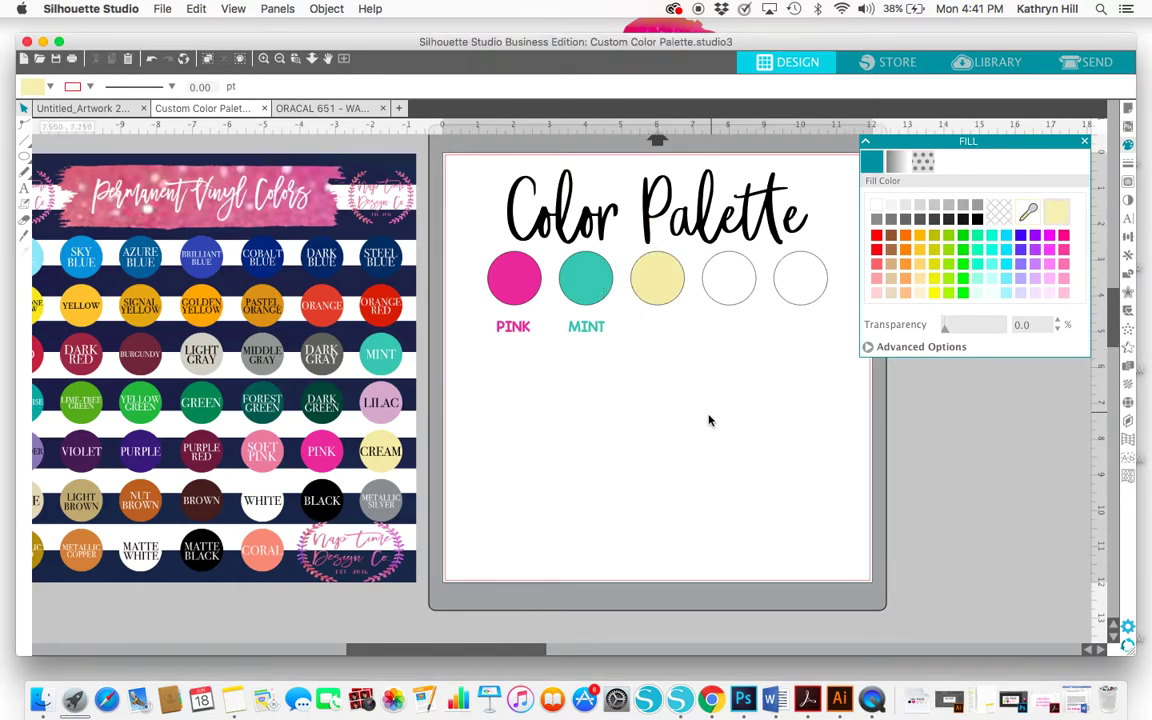